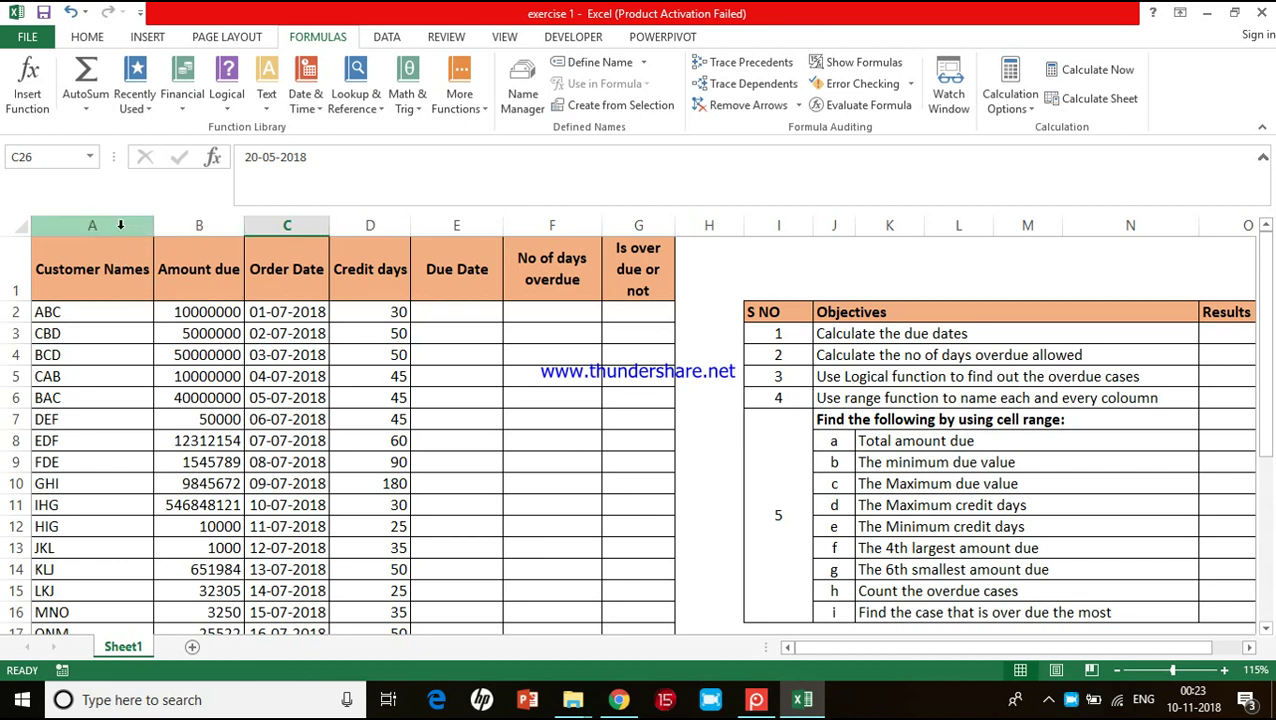
Review the Customer Names, Amount due, order date (01-07-2018) and credit days (30) columns.
left_click(120, 227)
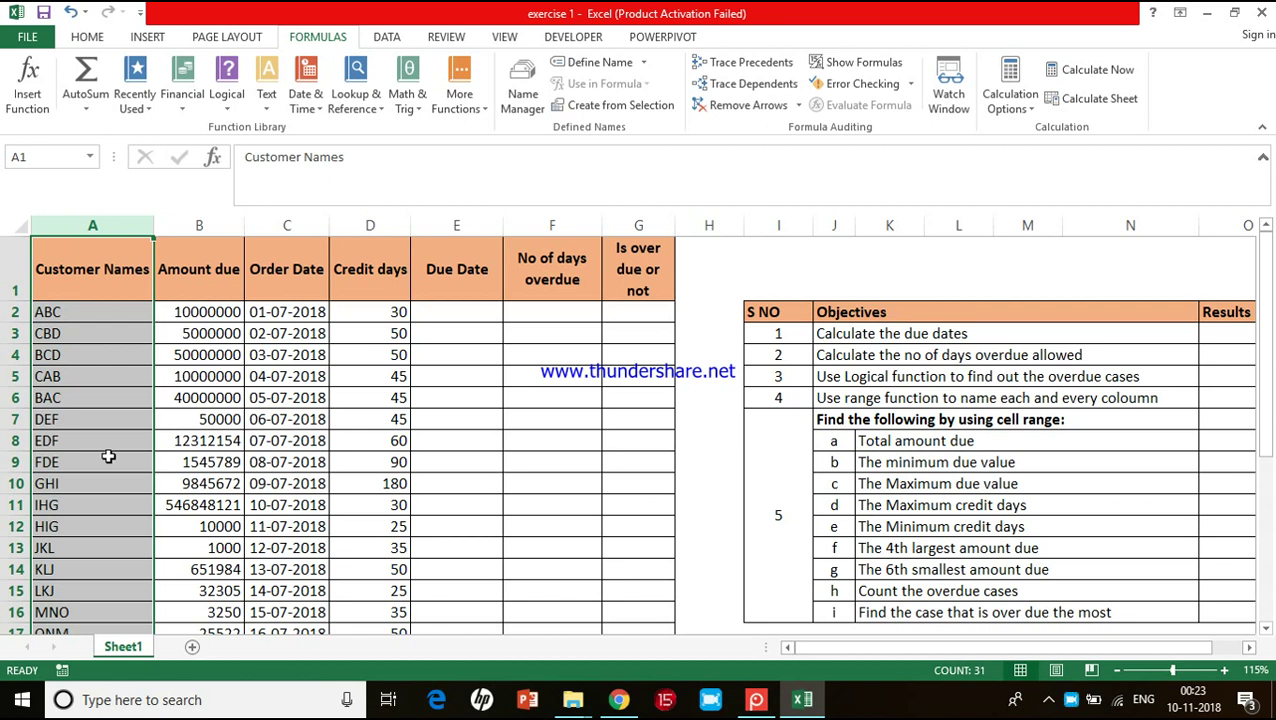
left_click(204, 258)
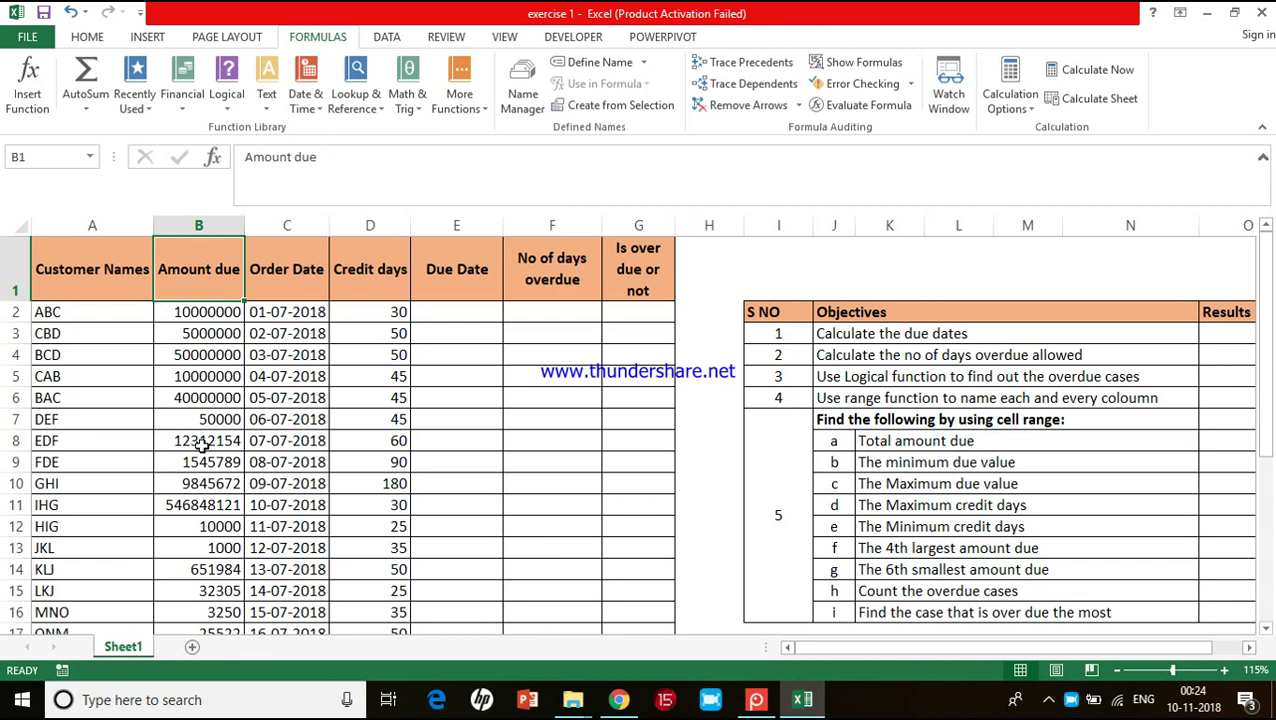
left_click(276, 314)
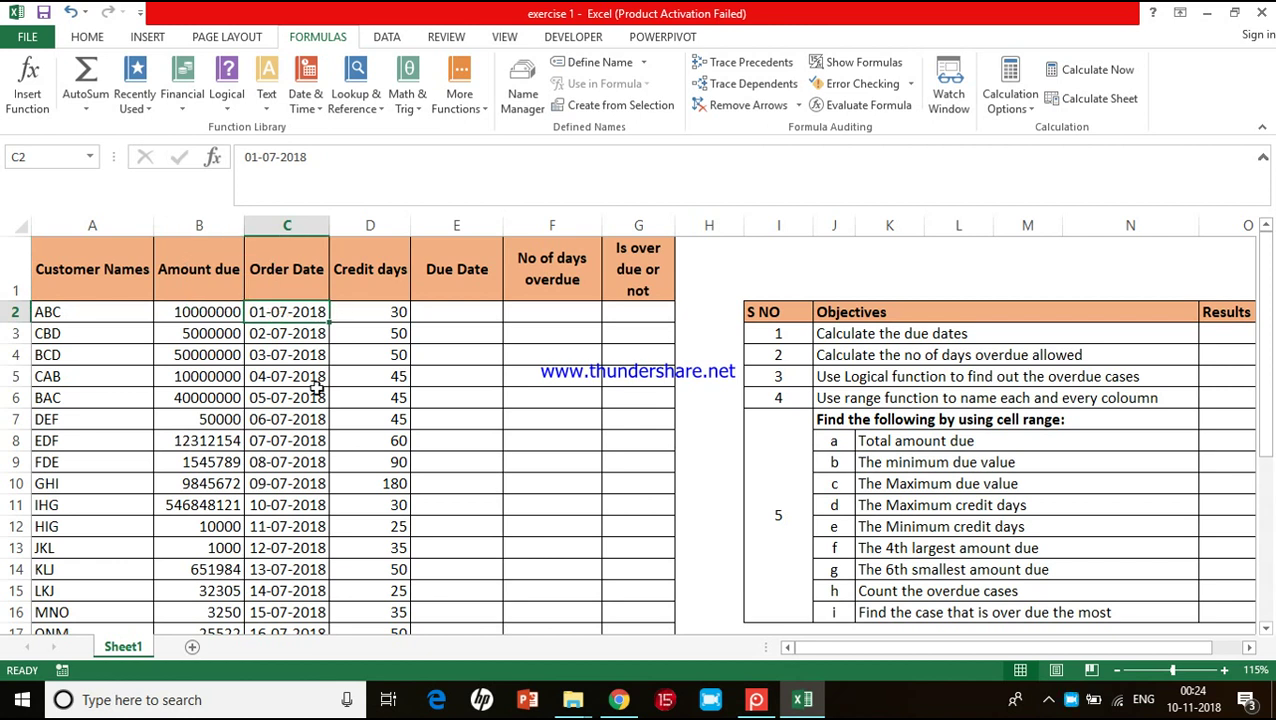
left_click(357, 311)
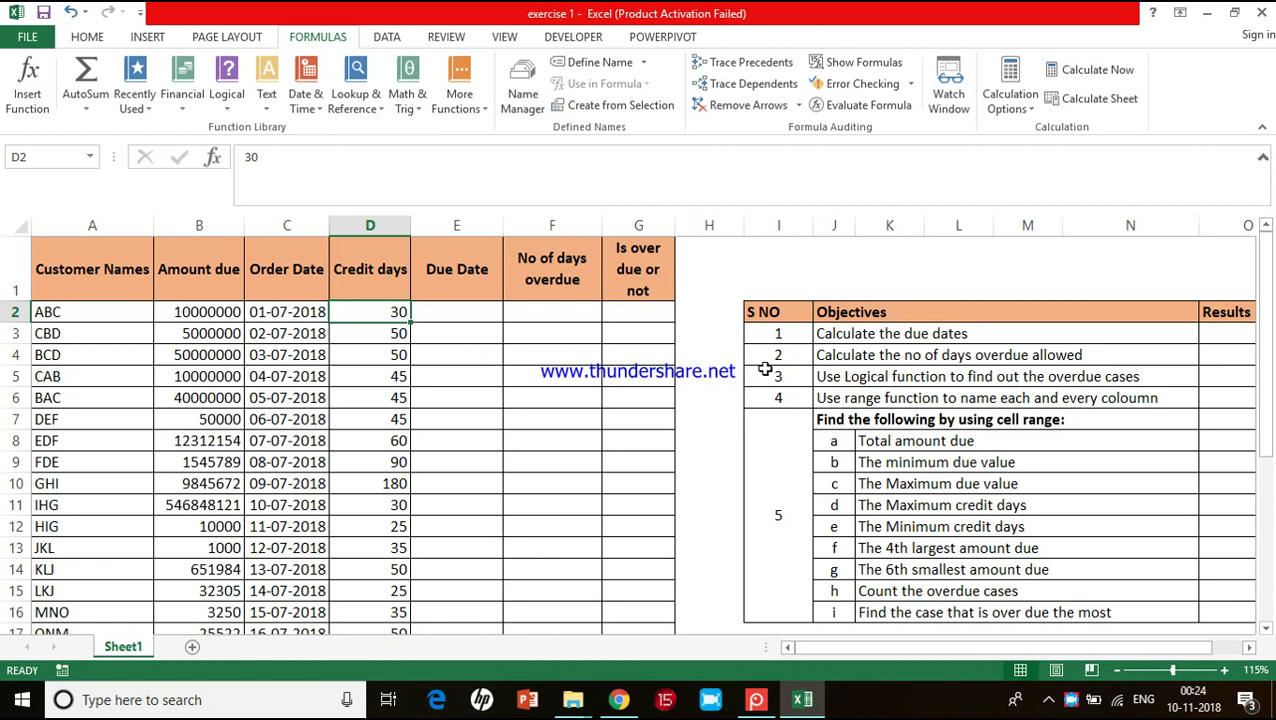
Read the table's objectives on due dates, allowed overdue days, overdue cases and column names.
left_click(903, 370)
left_click(877, 336)
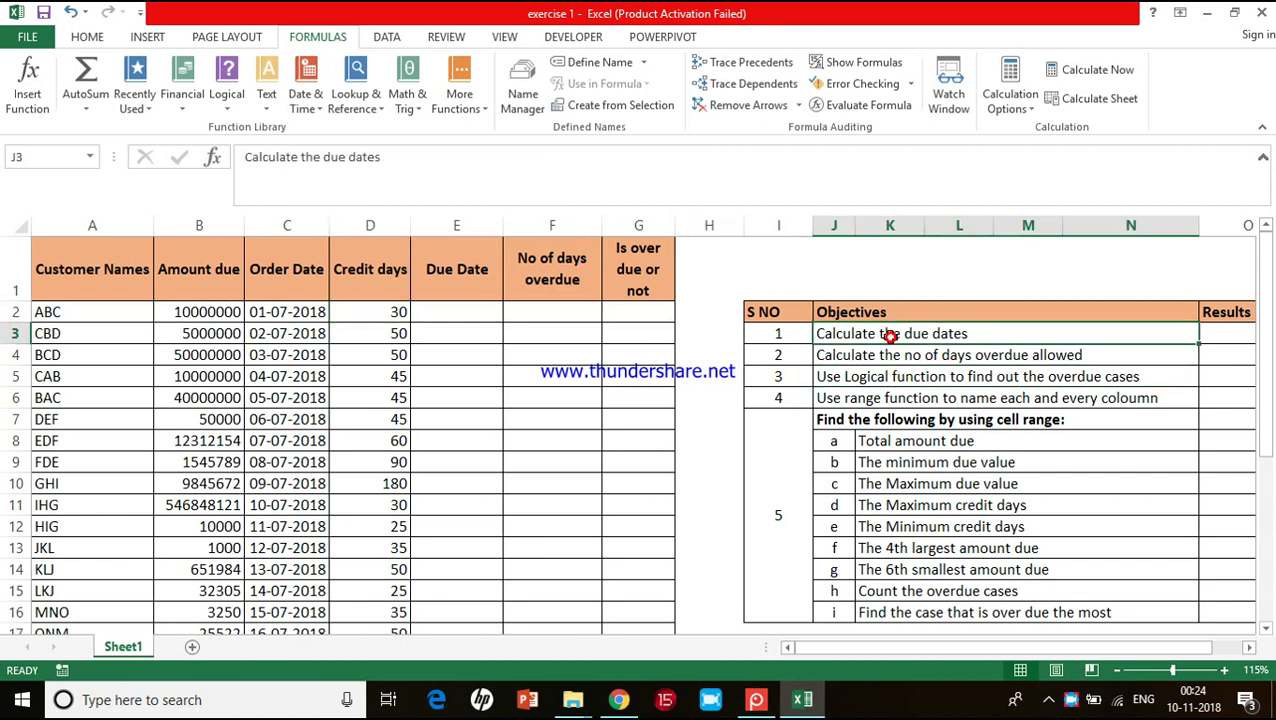
left_click(888, 357)
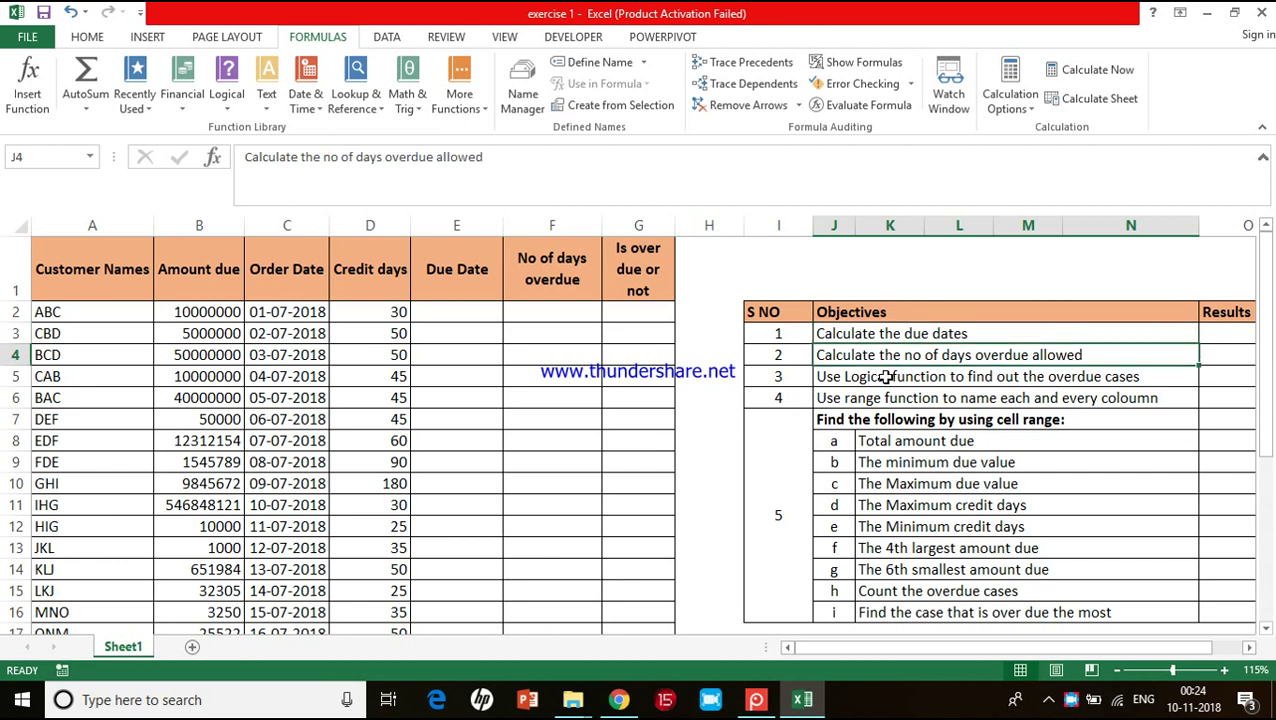
left_click(885, 377)
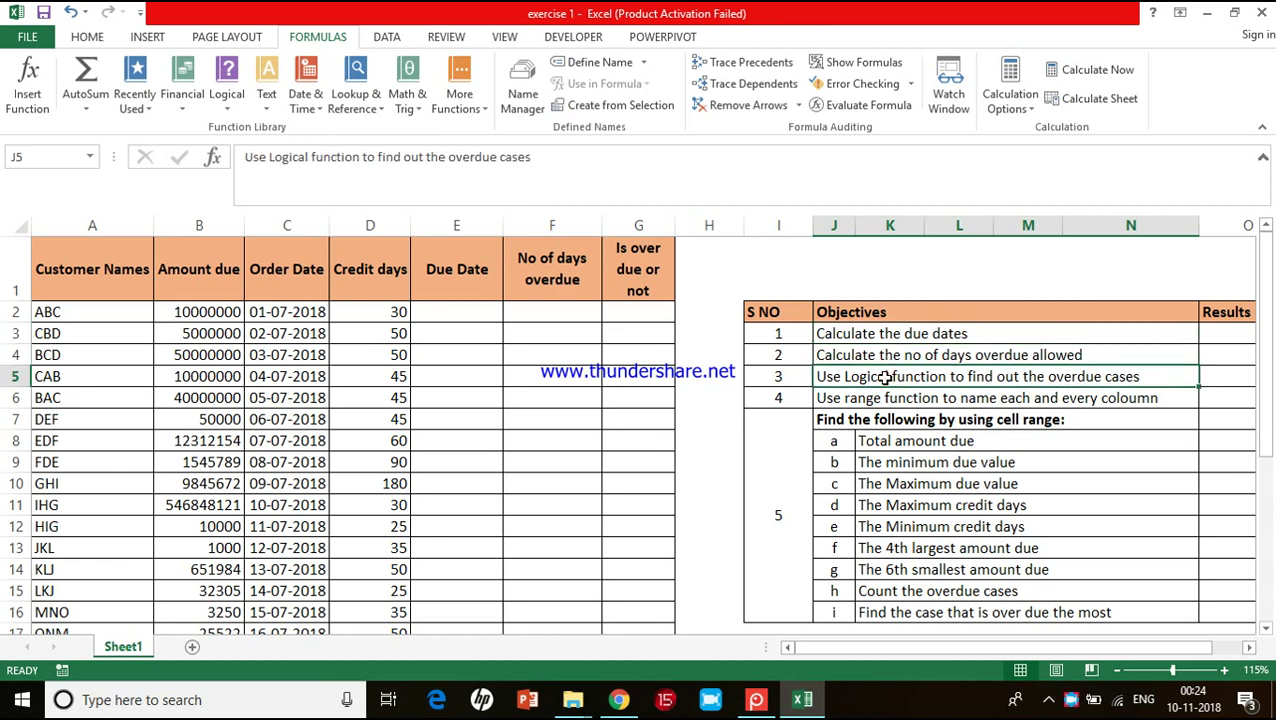
left_click(1000, 398)
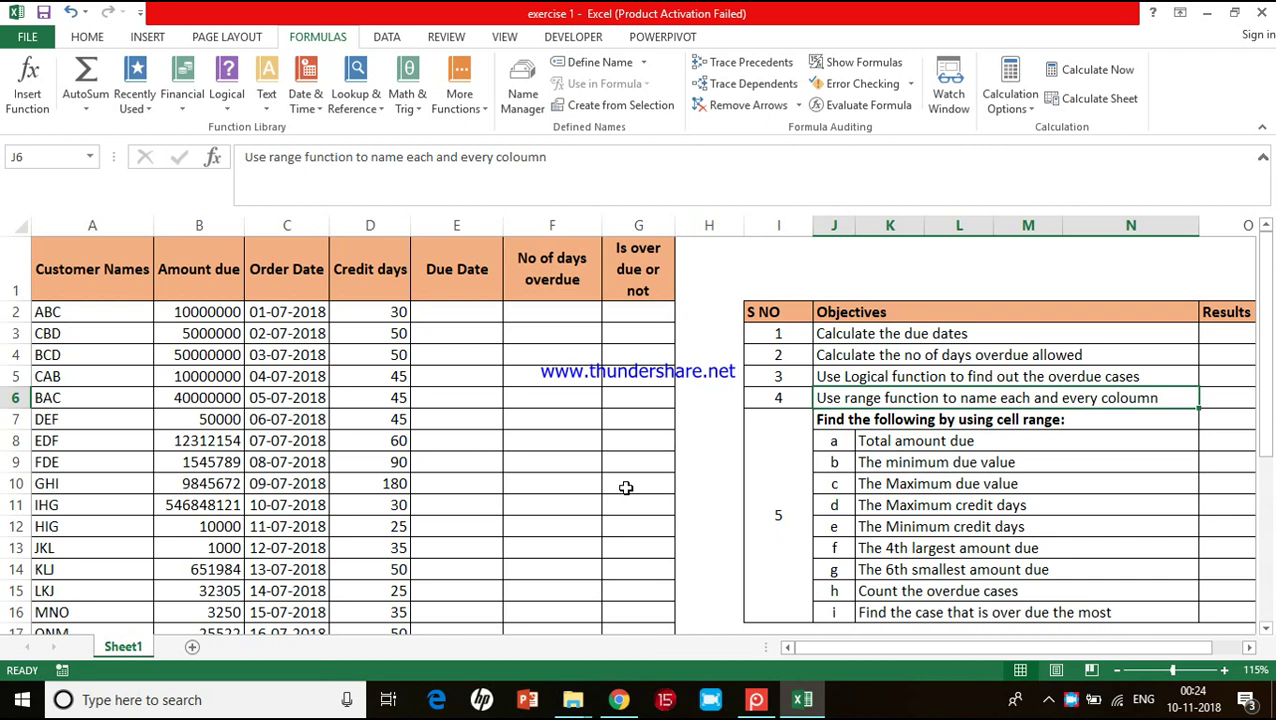
Point out order date C2, credit days D2 and target cell E2, and show basic formatting commands.
left_click(265, 311)
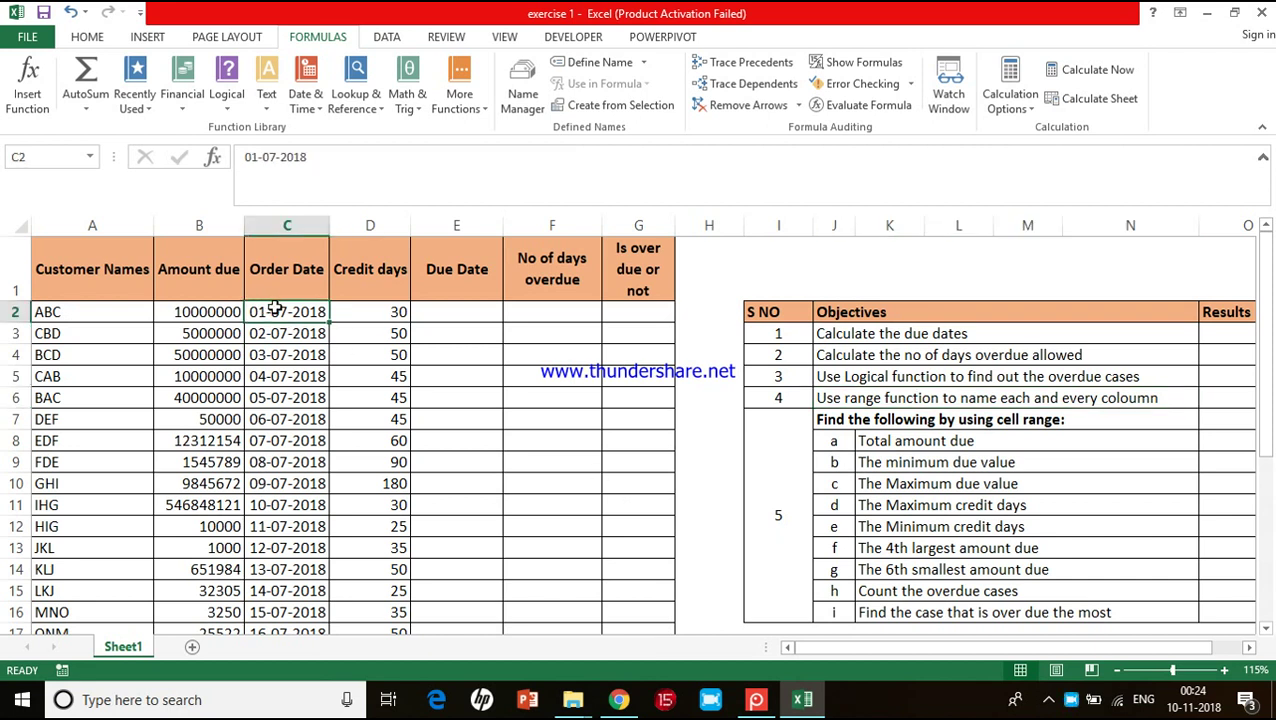
left_click(389, 317)
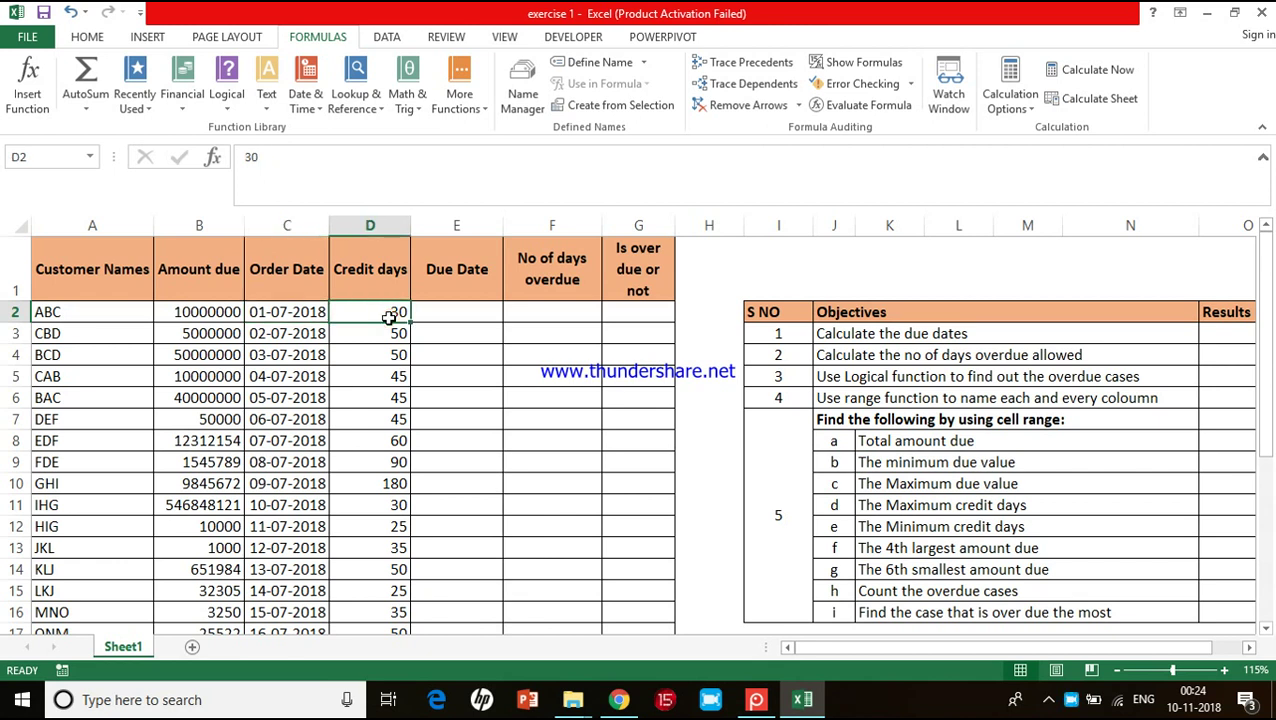
left_click(453, 316)
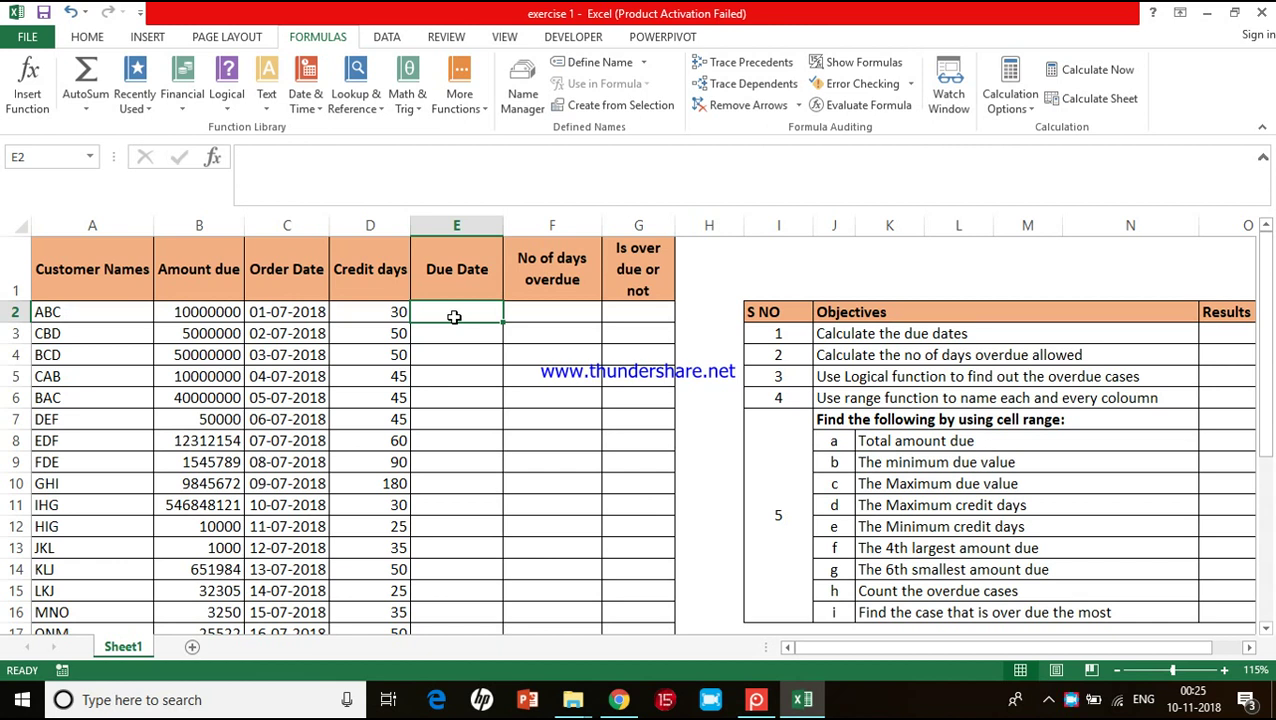
left_click(303, 314)
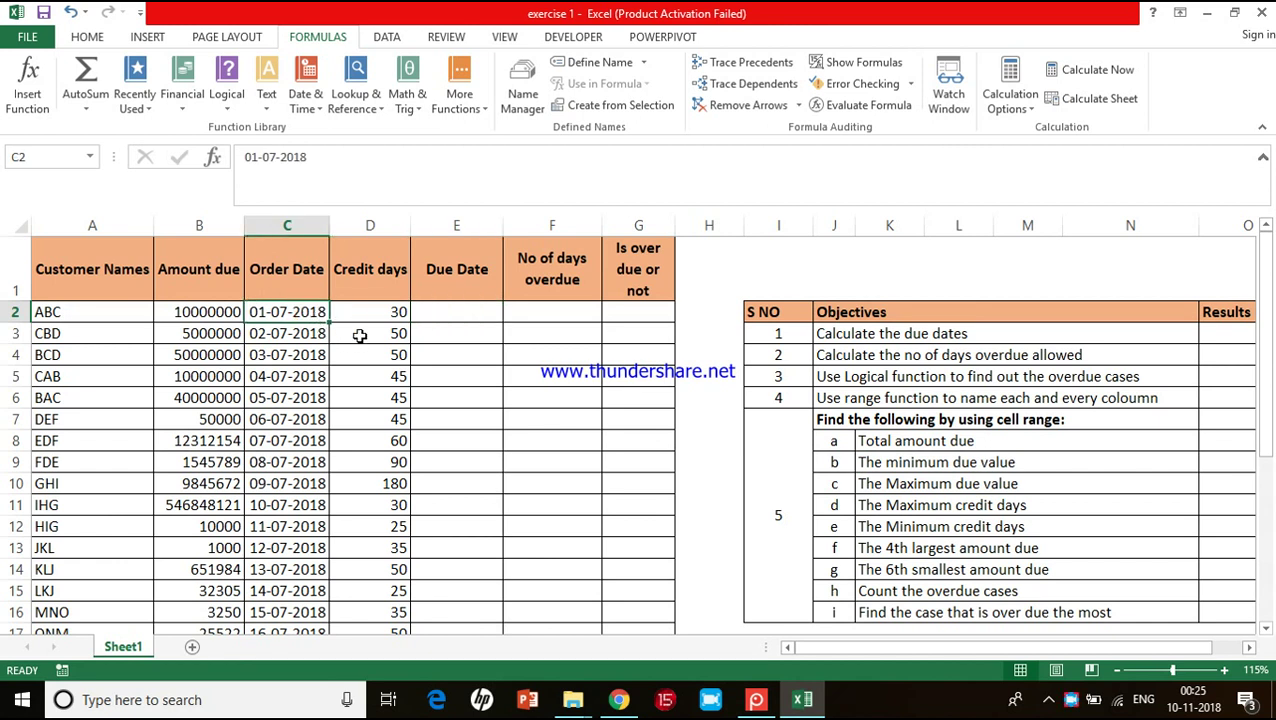
left_click(355, 318)
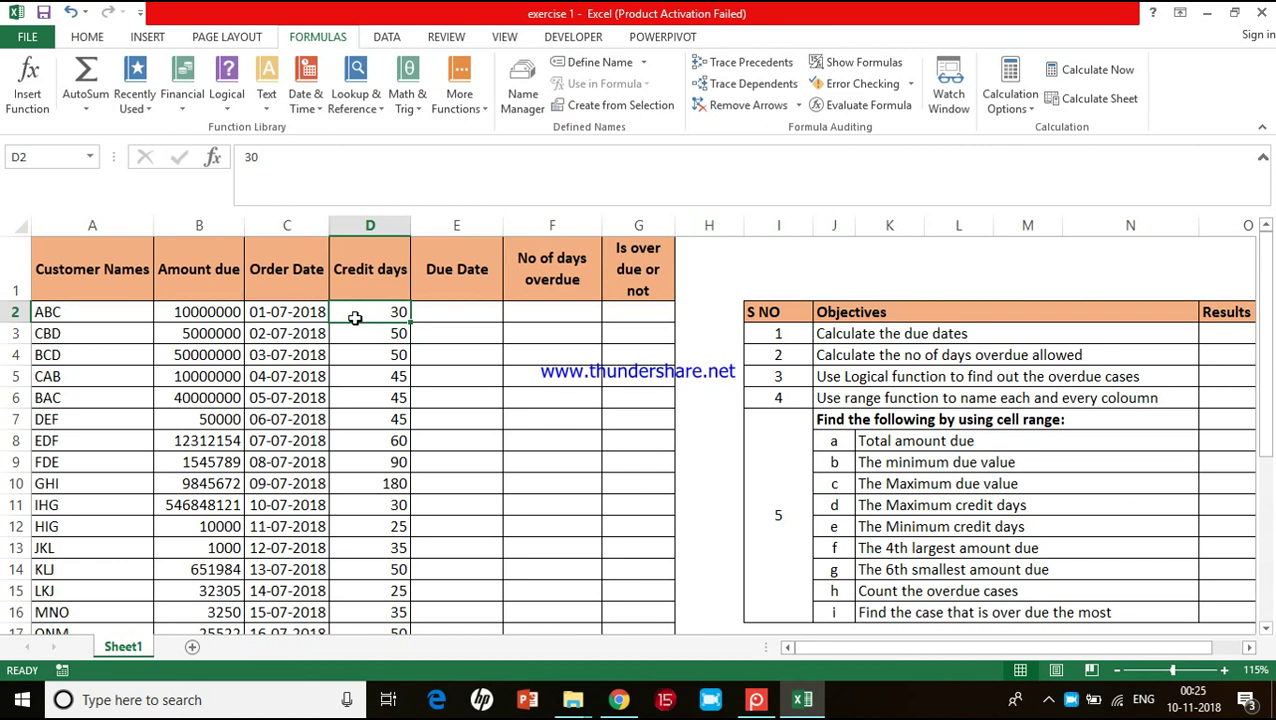
left_click(448, 321)
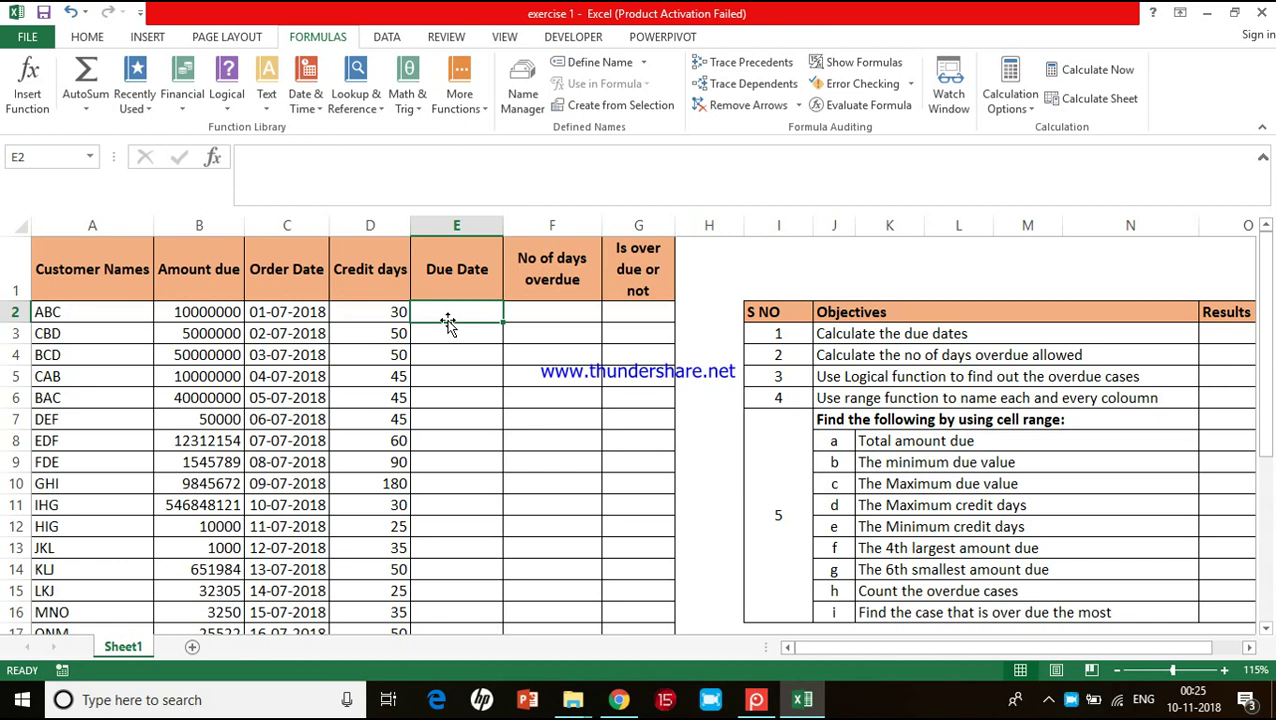
left_click(88, 37)
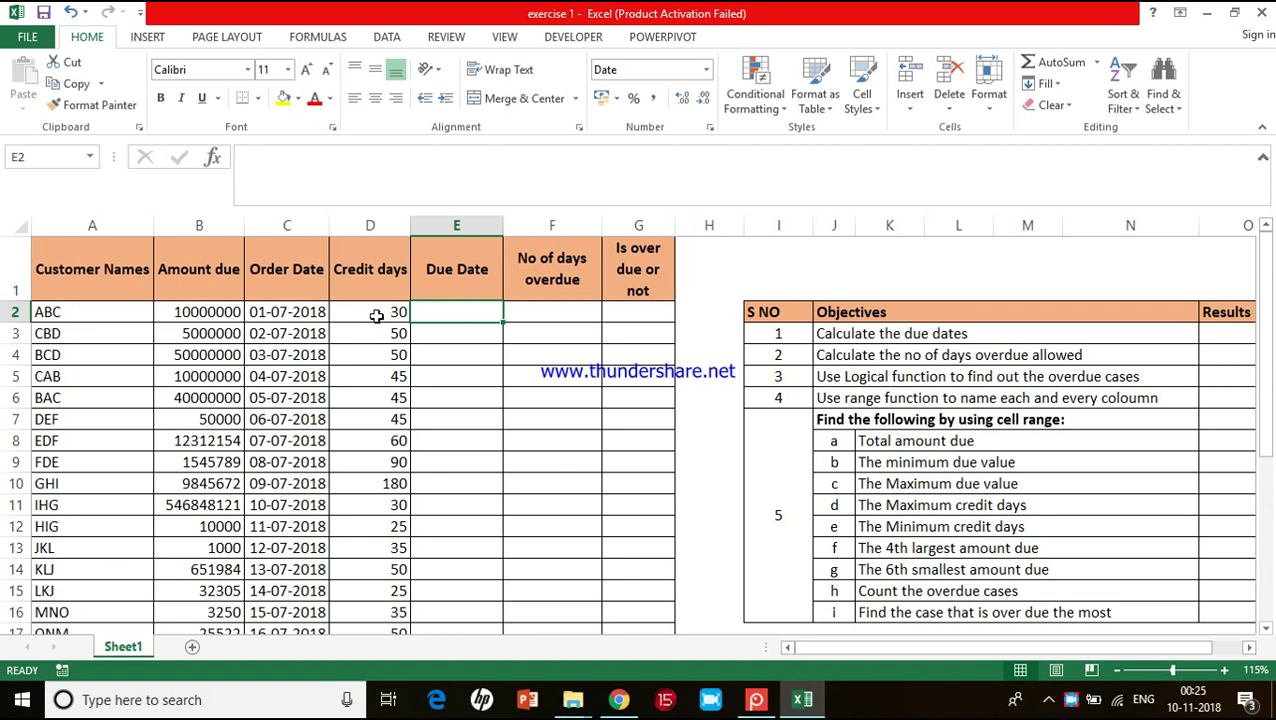
Walk through C2 and D2 again, returning each time to E2 for the first due date.
left_click(297, 314)
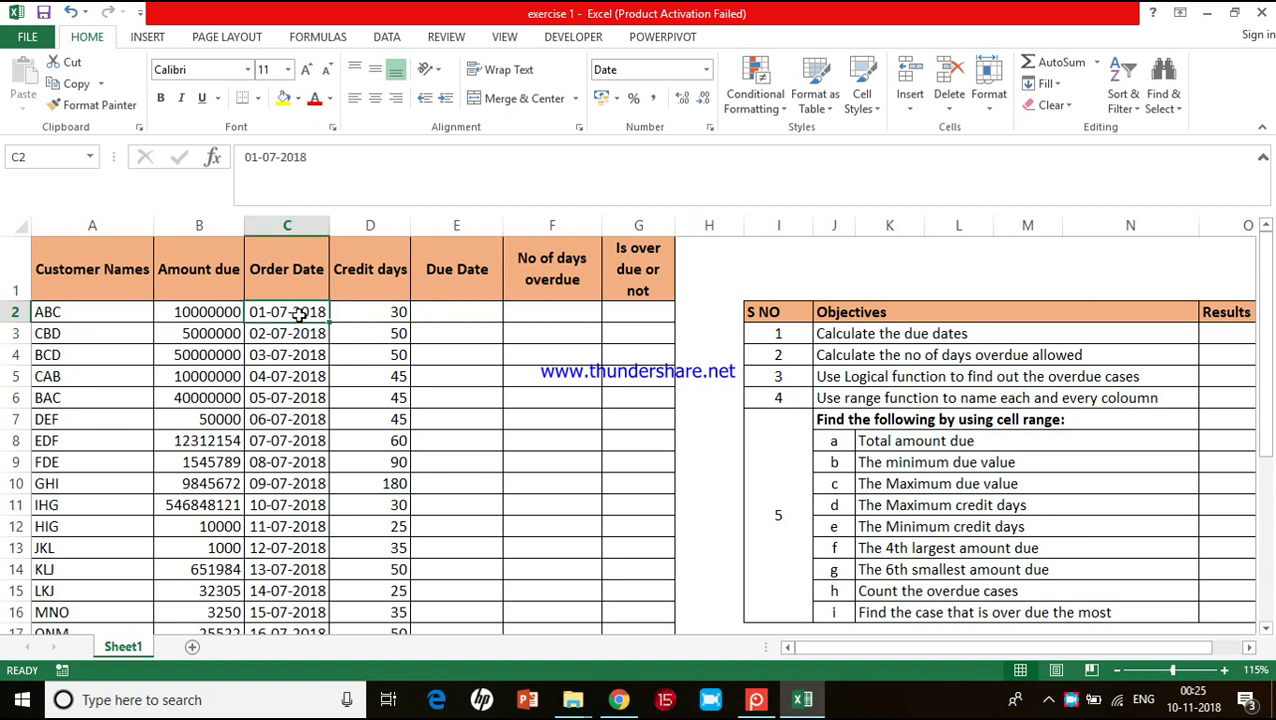
left_click(422, 311)
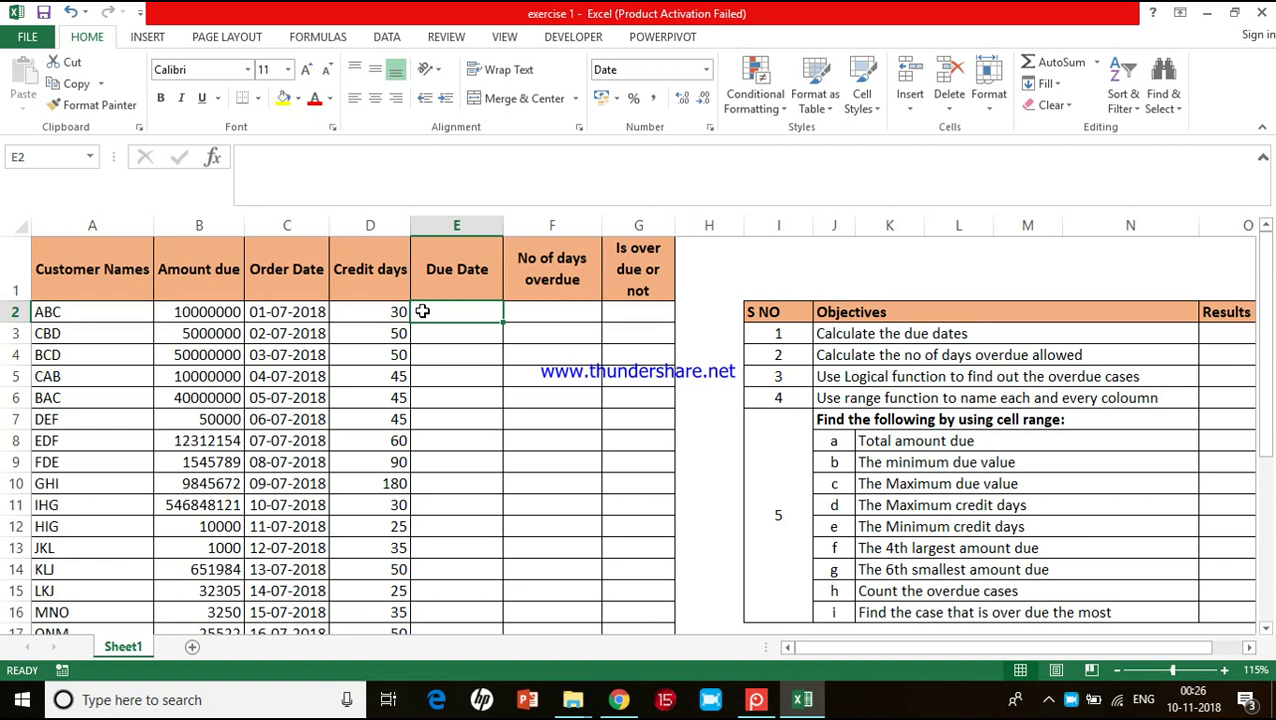
left_click(308, 305)
left_click(371, 308)
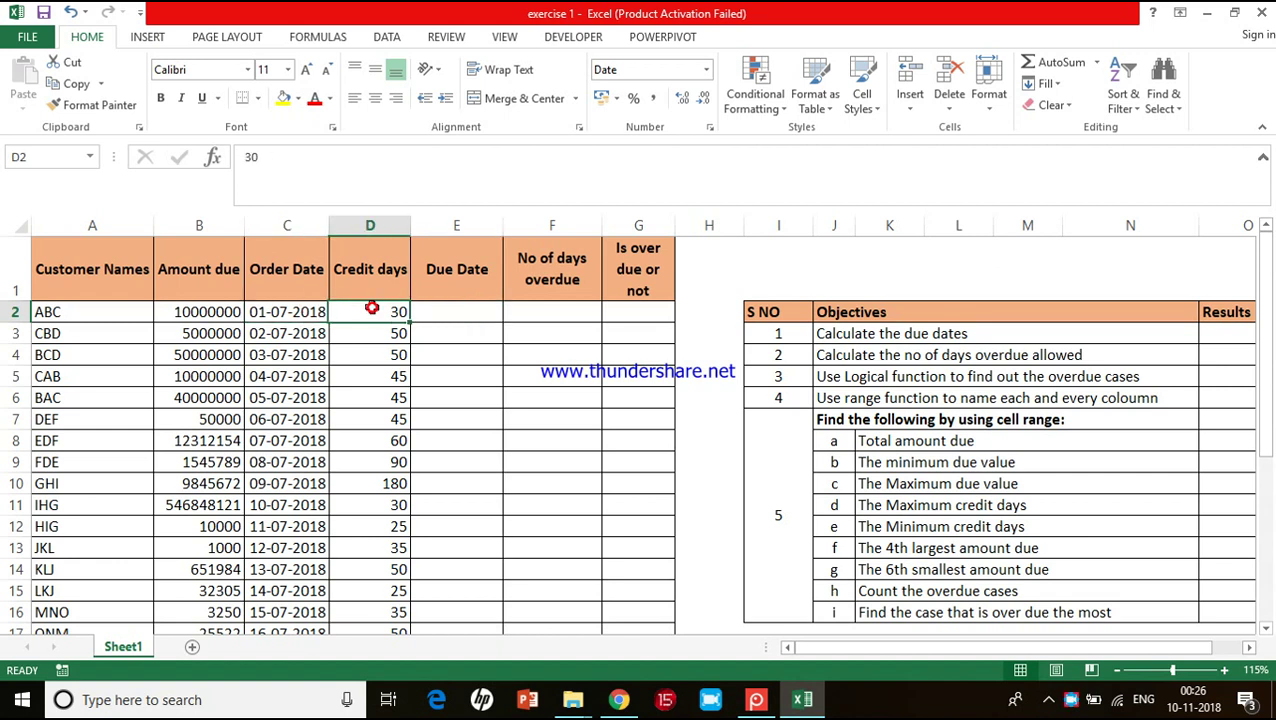
left_click(422, 313)
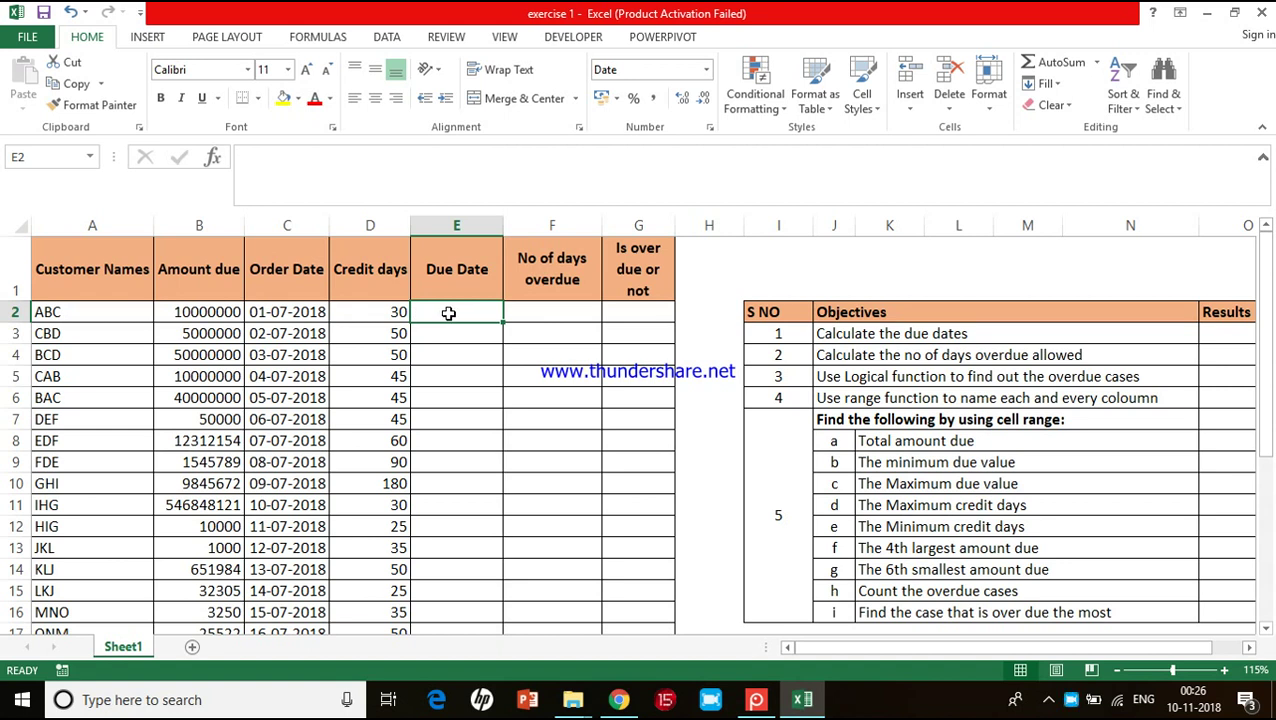
left_click(297, 307)
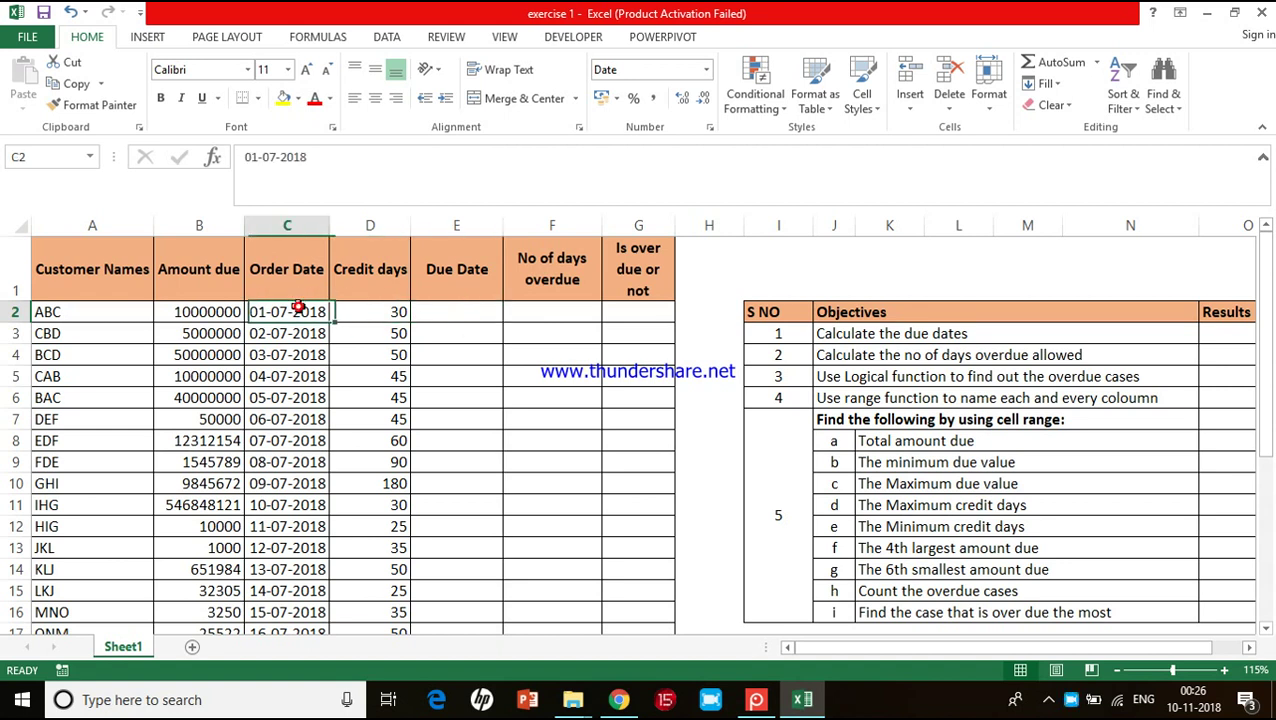
left_click(346, 311)
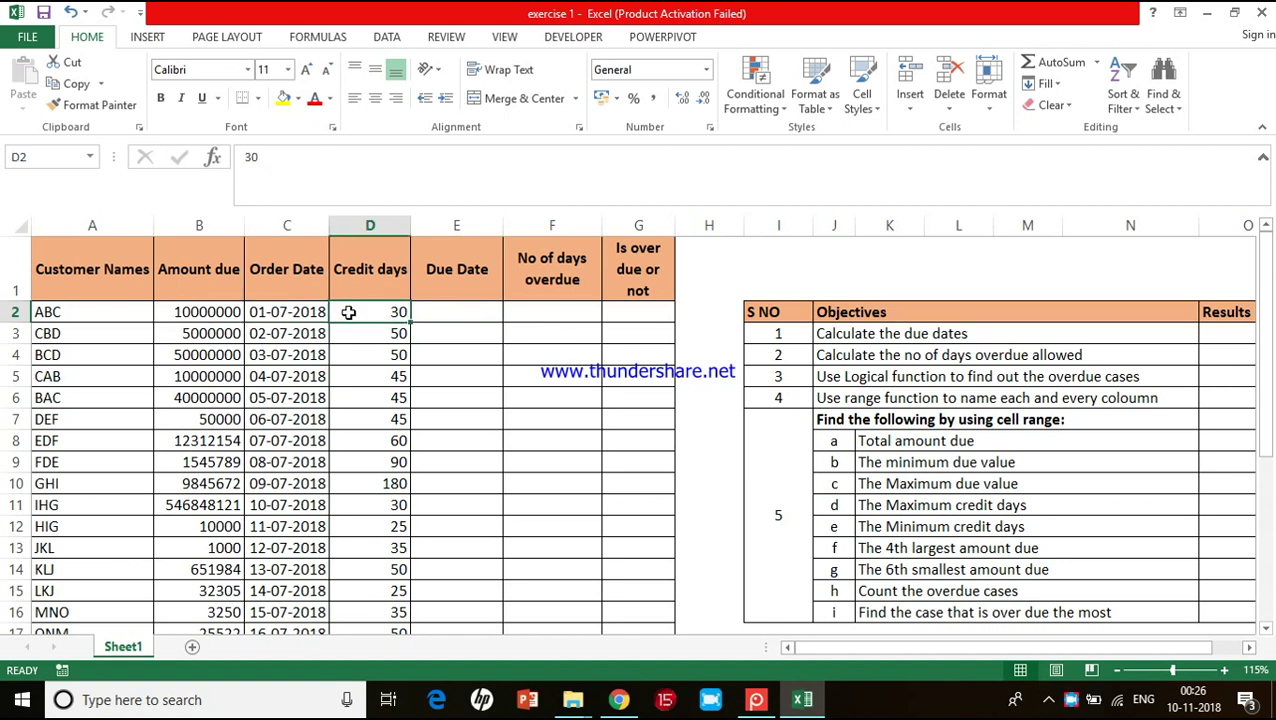
left_click(437, 314)
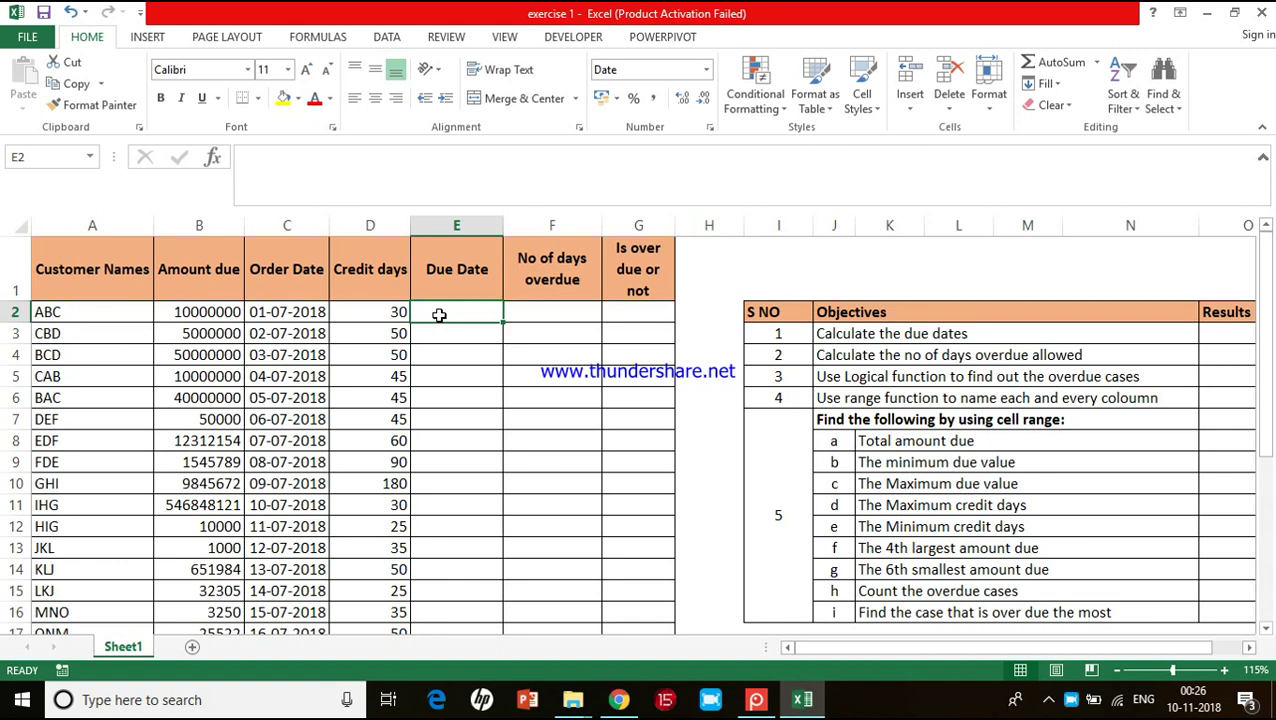
Enter =C2+D2 in E2, giving the first due date 31-07-2018.
type("=")
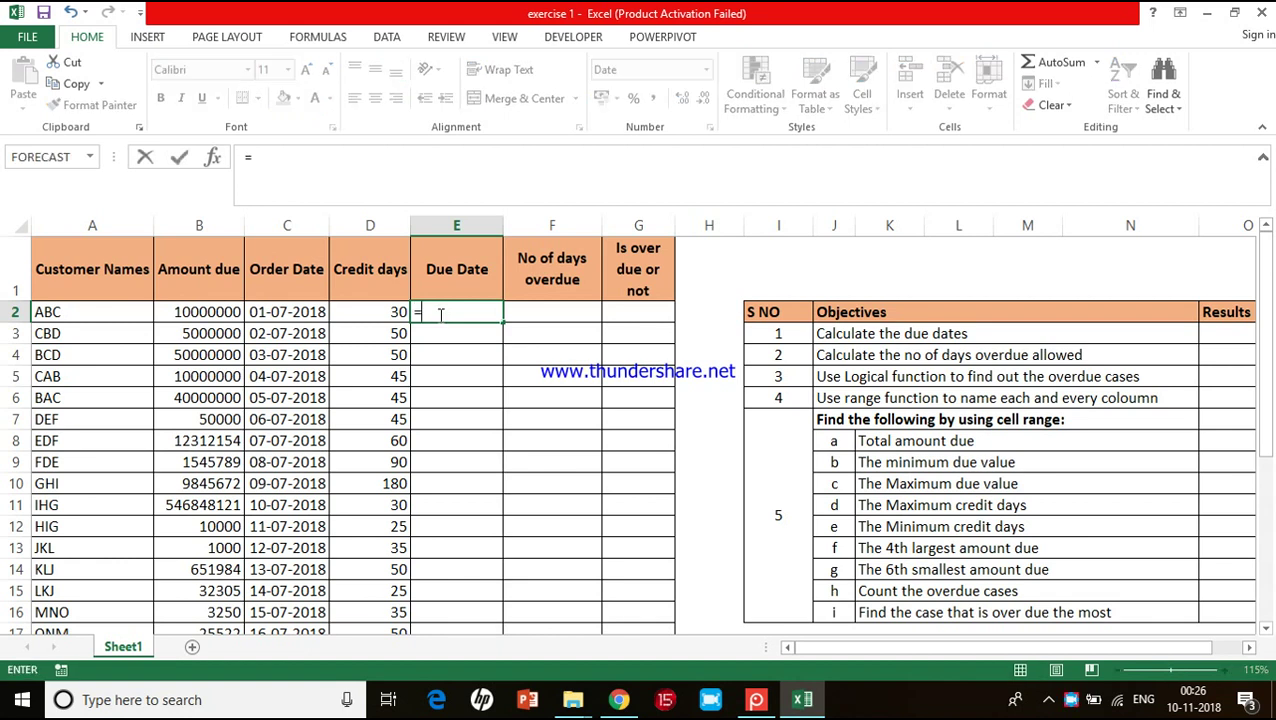
left_click(311, 313)
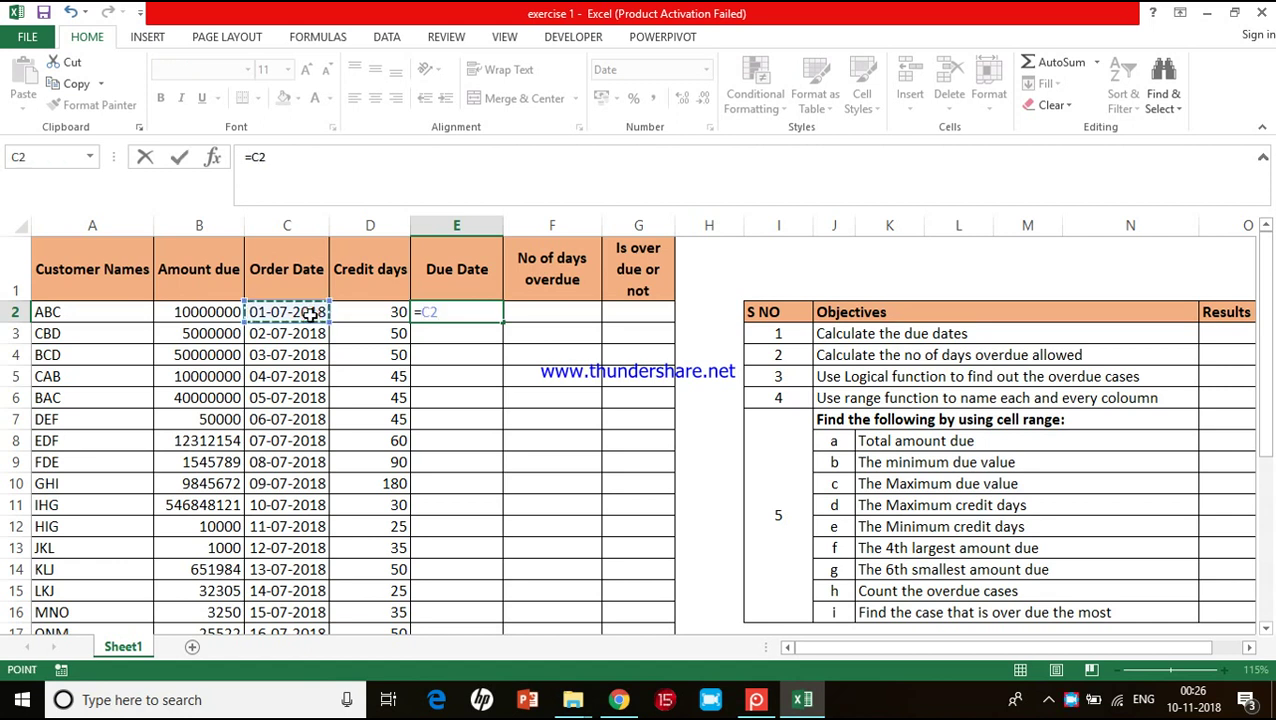
type("+")
left_click(390, 318)
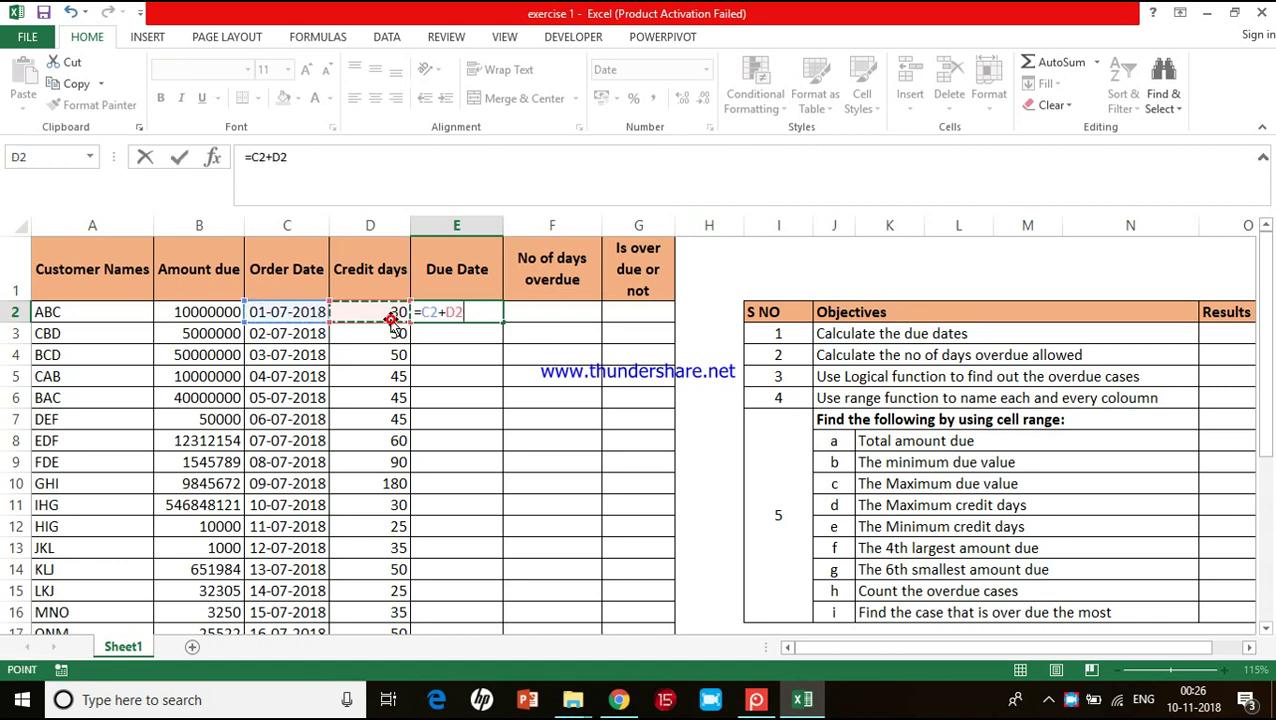
key("Return")
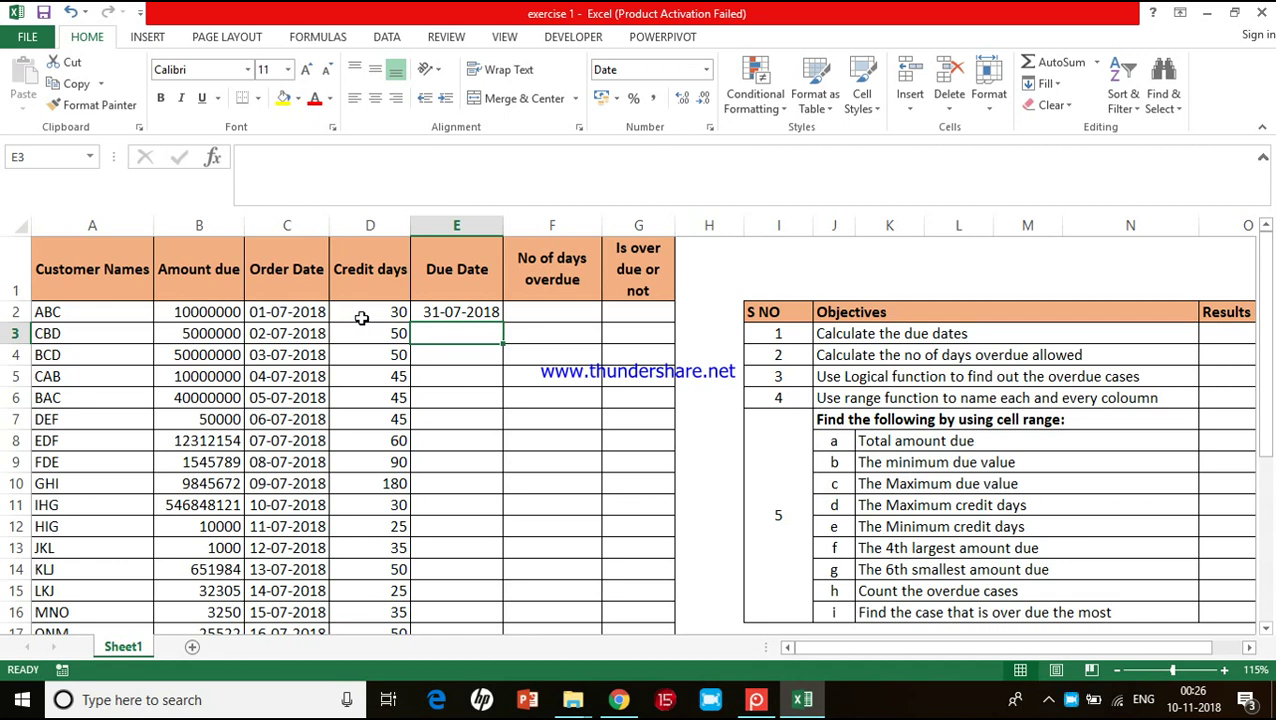
left_click(457, 309)
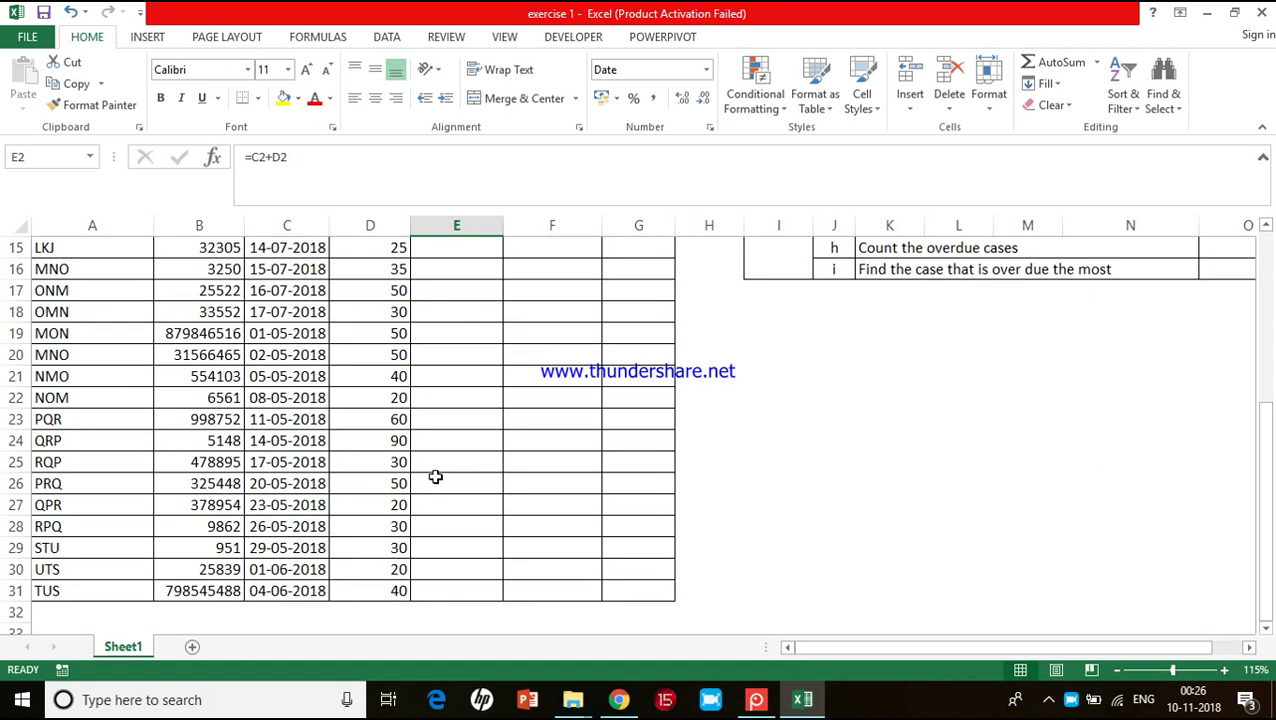
Fill =C2+D2 down column E to row 31 and check the copied formula in row 6.
scroll(435, 477, "up", 5)
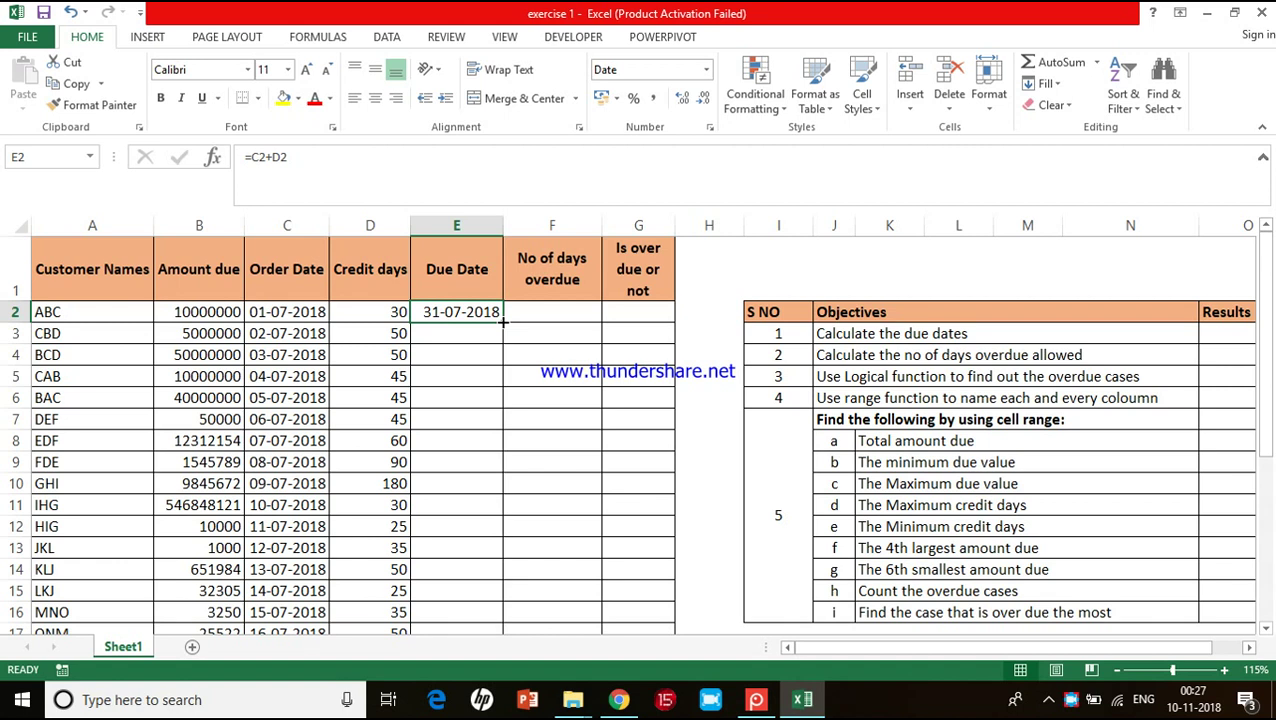
double_click(503, 320)
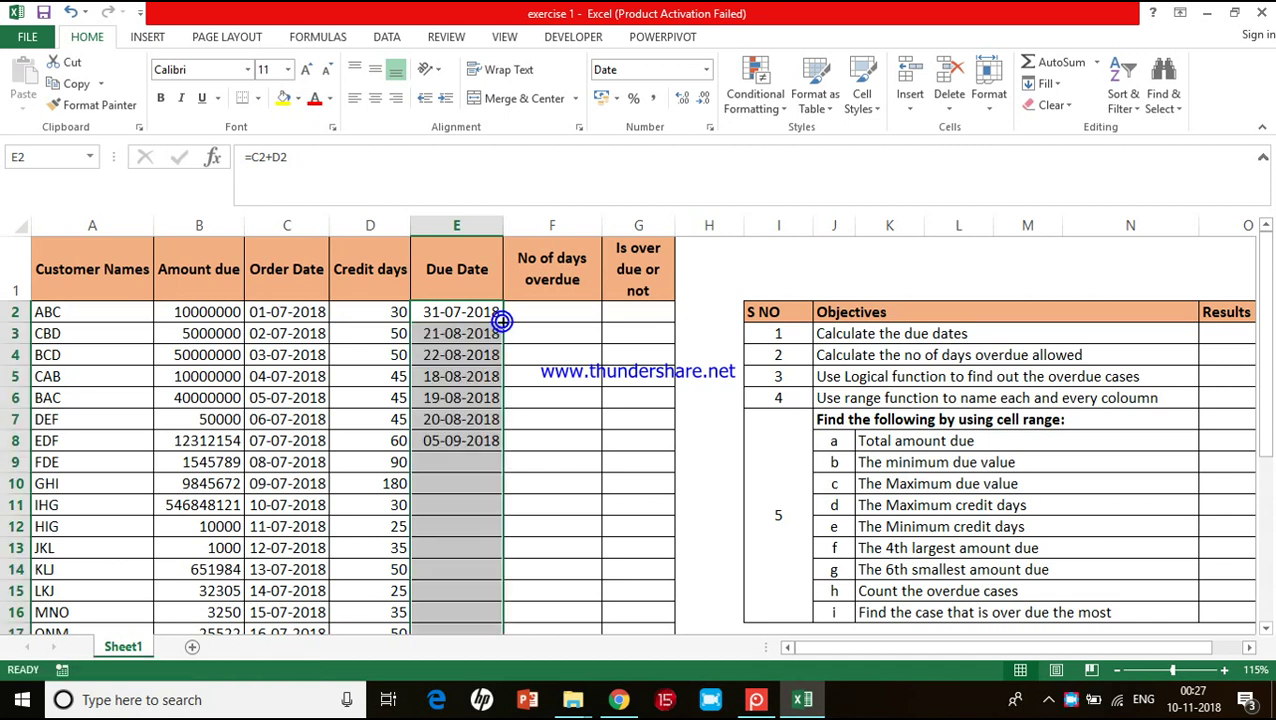
left_click(458, 400)
scroll(460, 407, "down", 2)
scroll(460, 407, "down", 6)
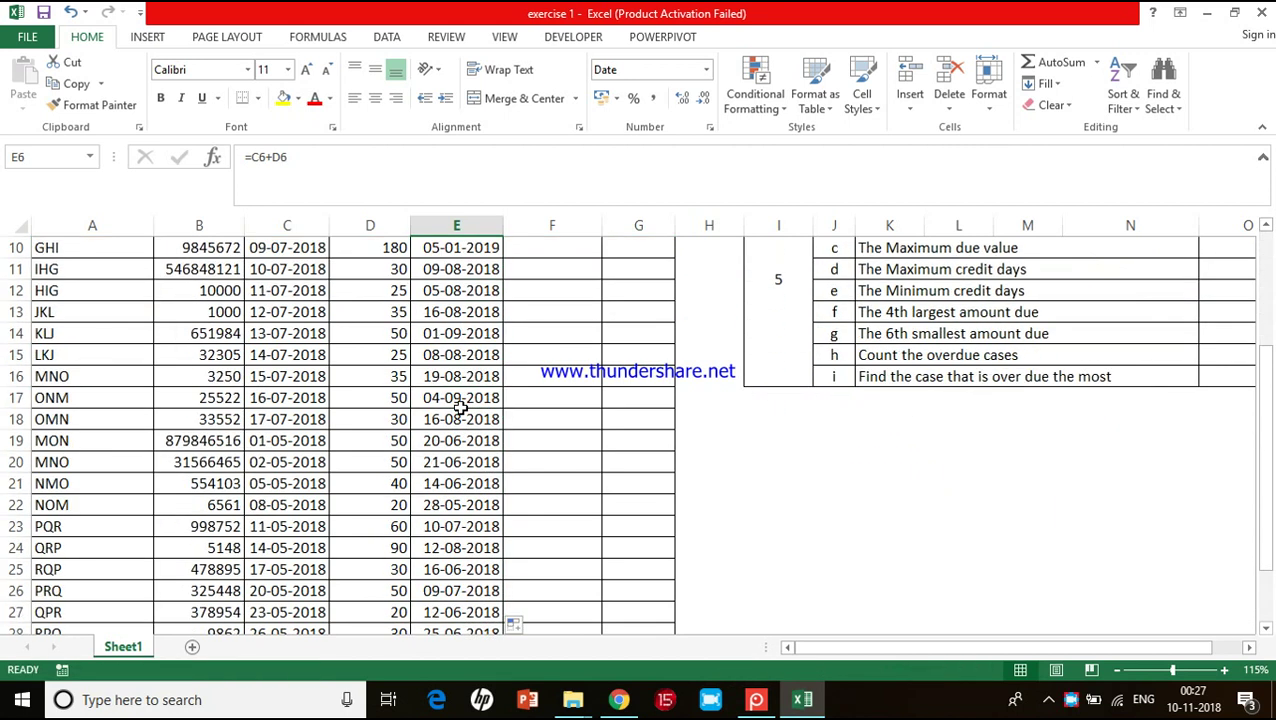
scroll(460, 407, "up", 1)
scroll(460, 407, "up", 7)
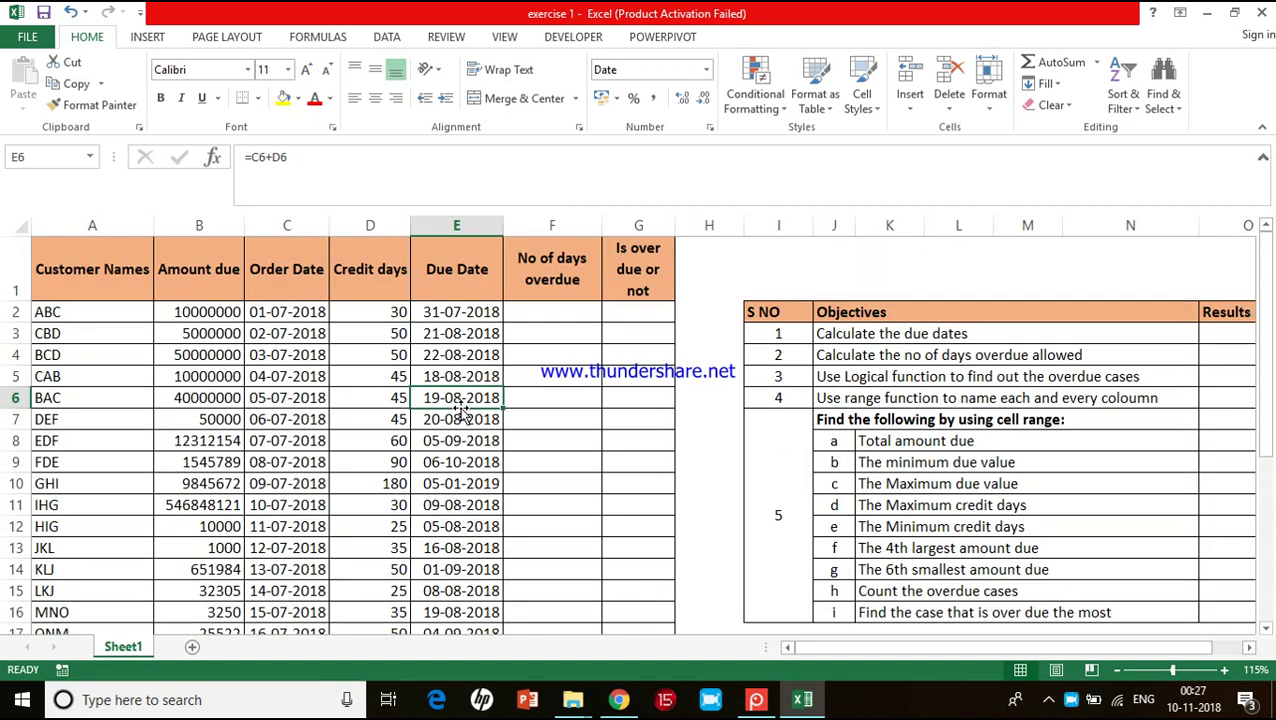
left_click(548, 312)
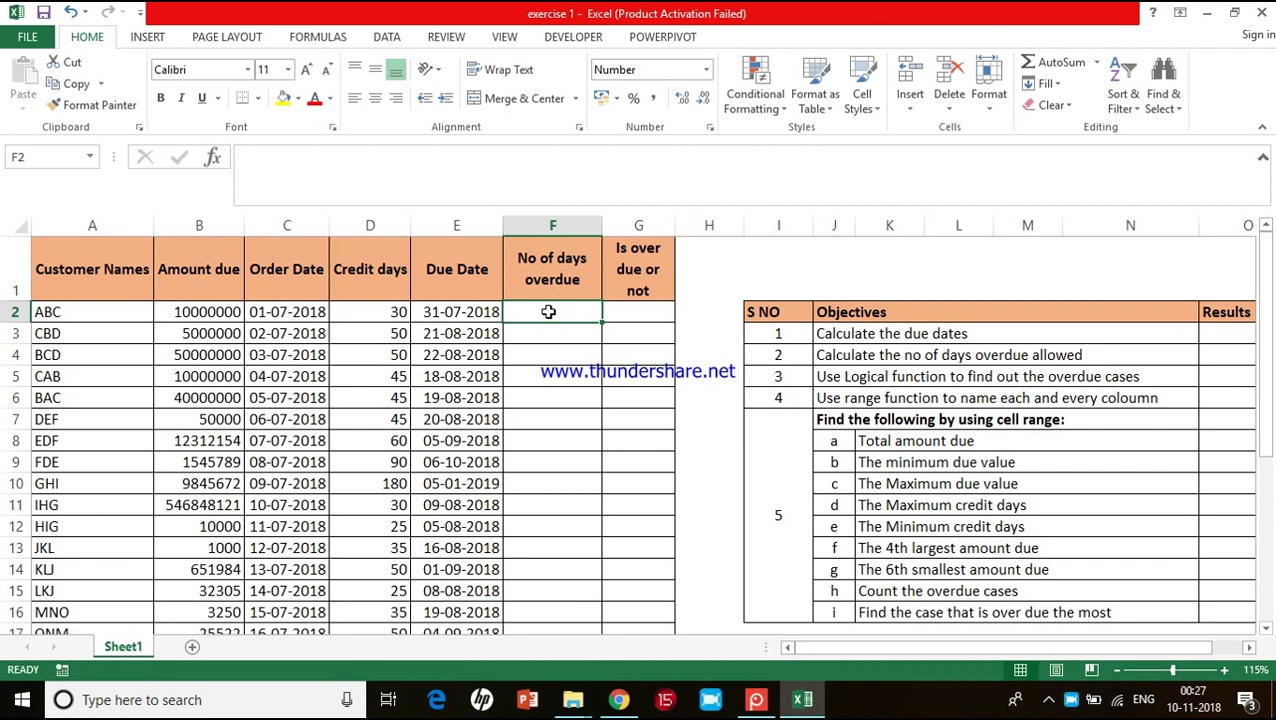
Review row 2's name, amount due and due-date formula, then begin a formula with = in F2.
left_click(487, 312)
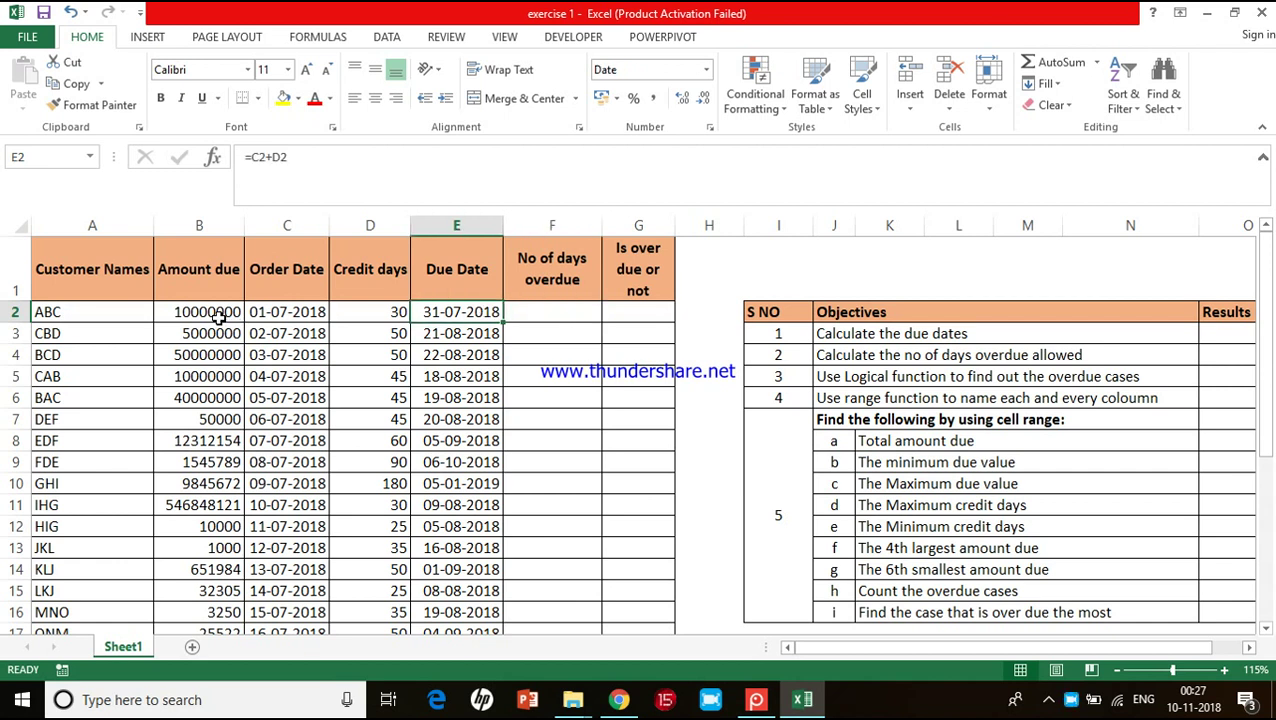
left_click(126, 311)
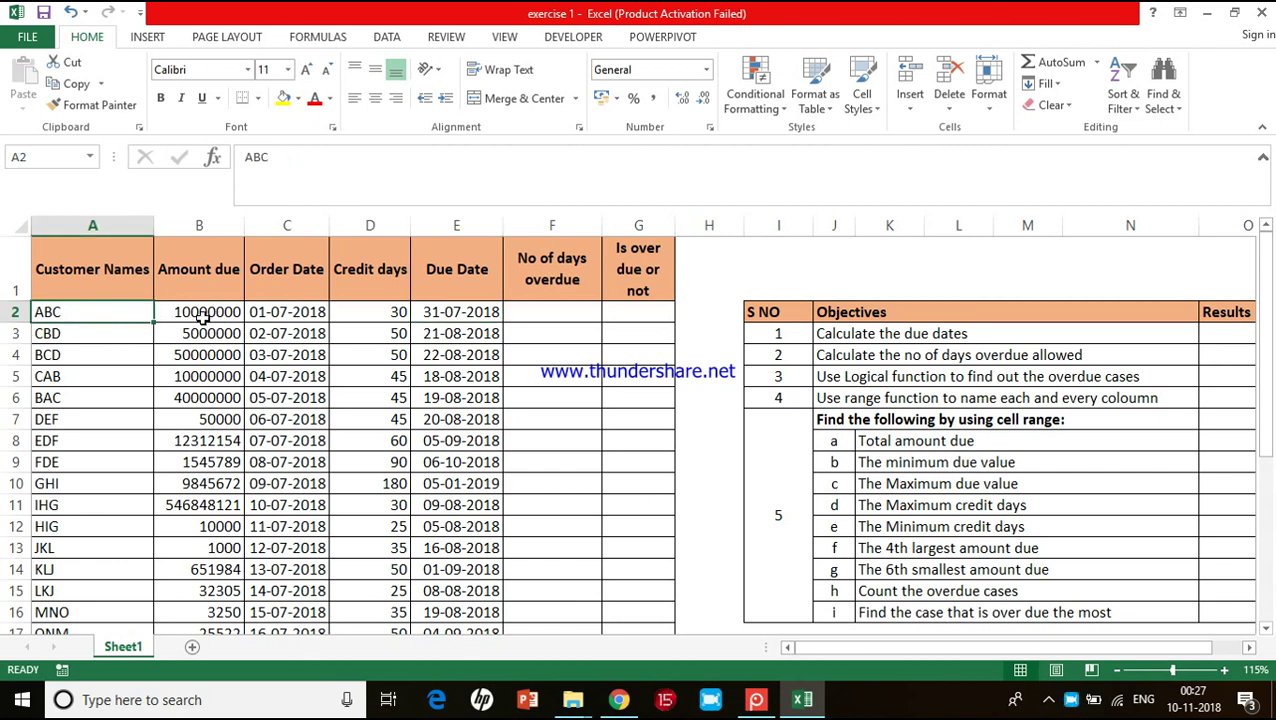
left_click(200, 316)
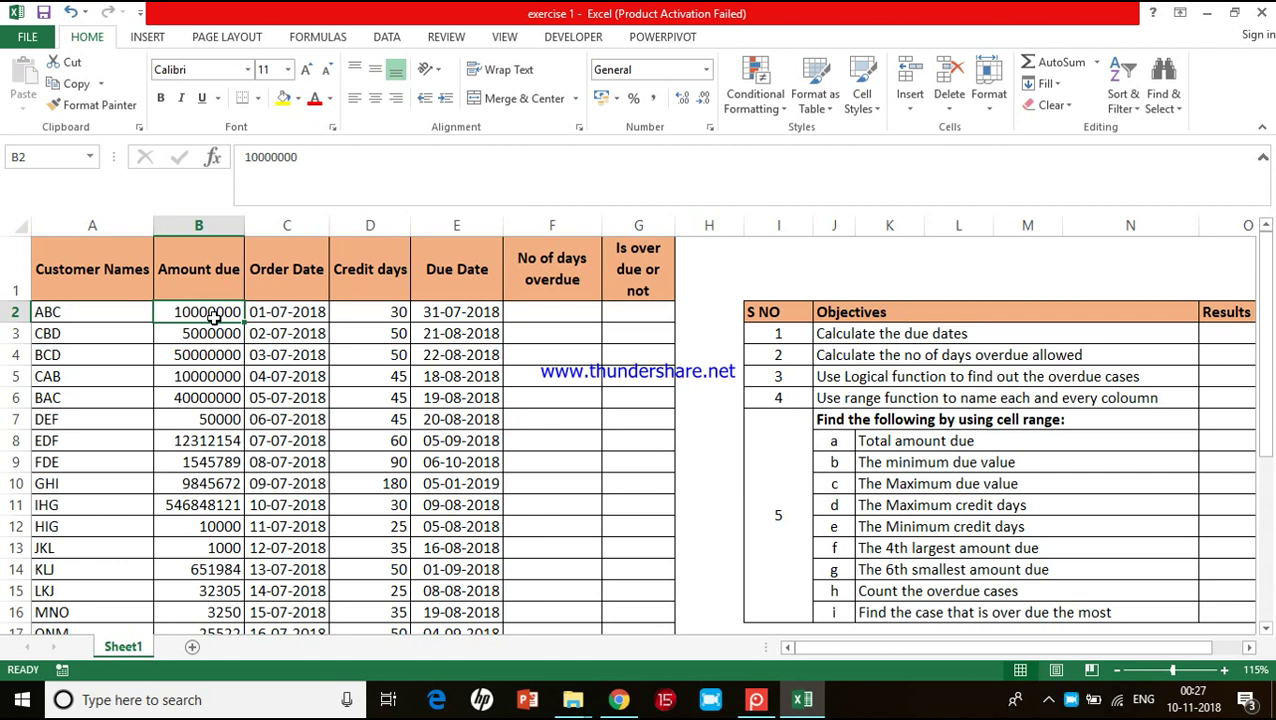
left_click(451, 314)
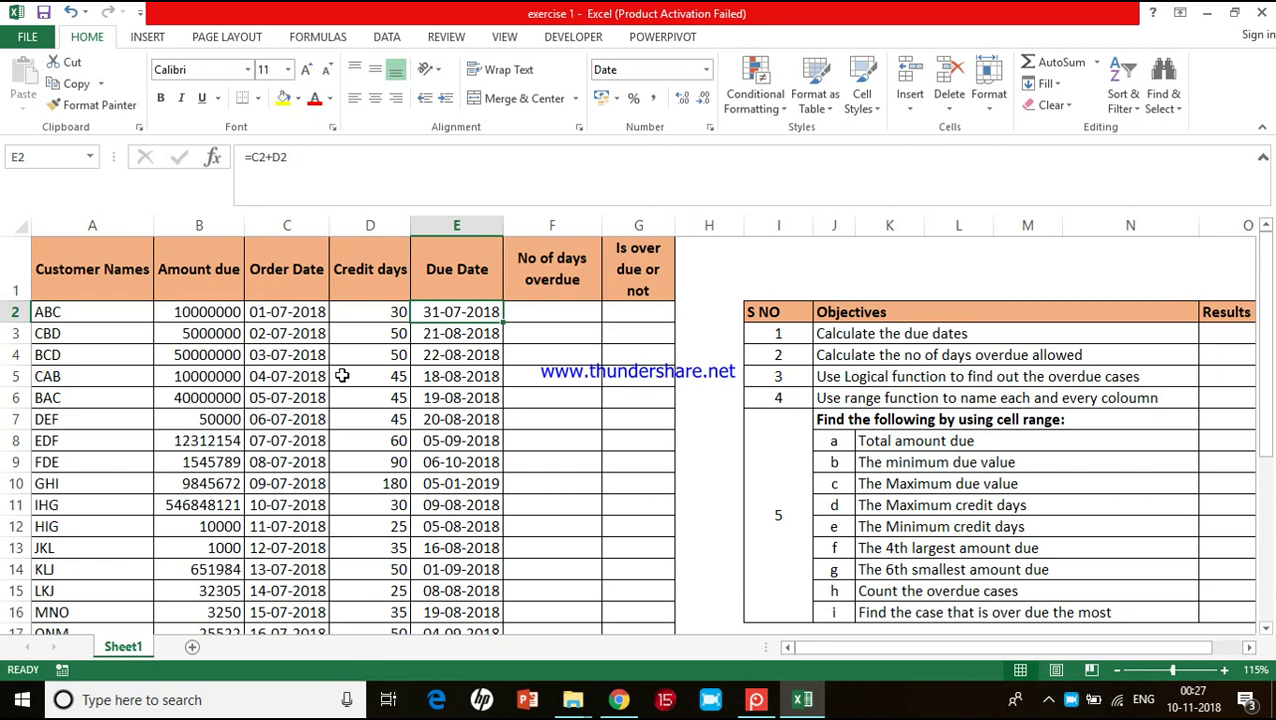
left_click(547, 311)
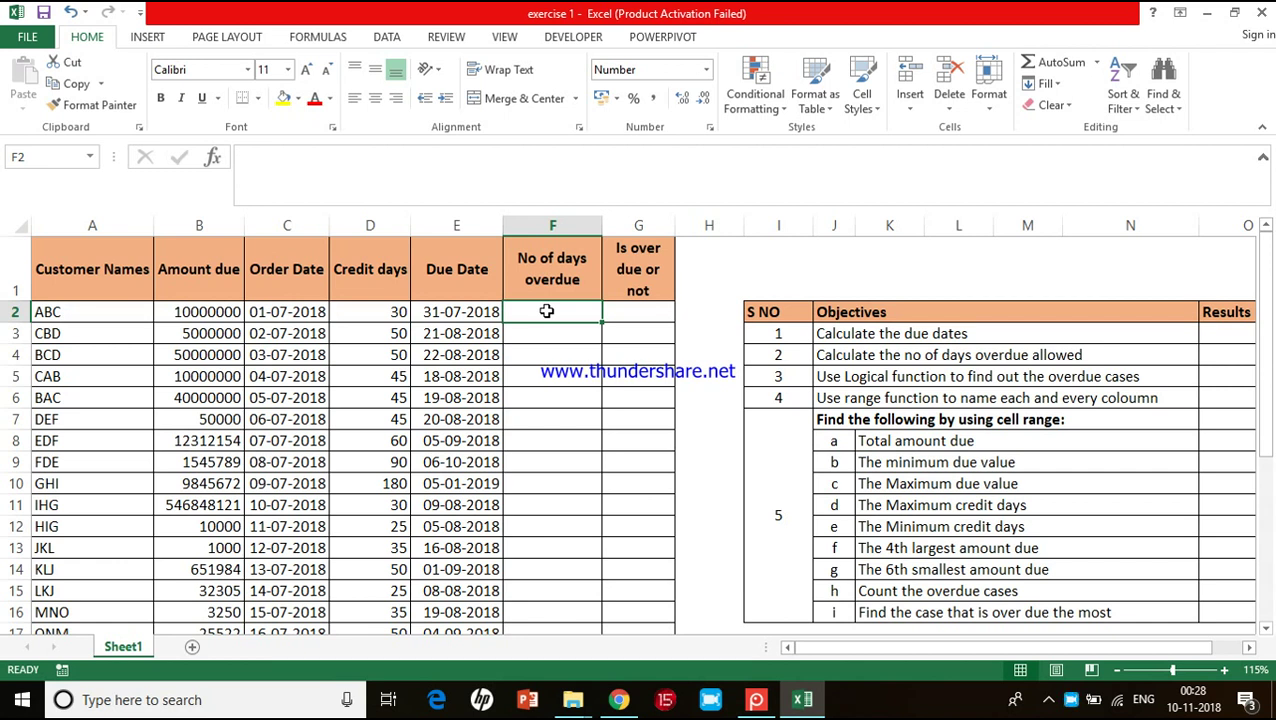
left_click(463, 314)
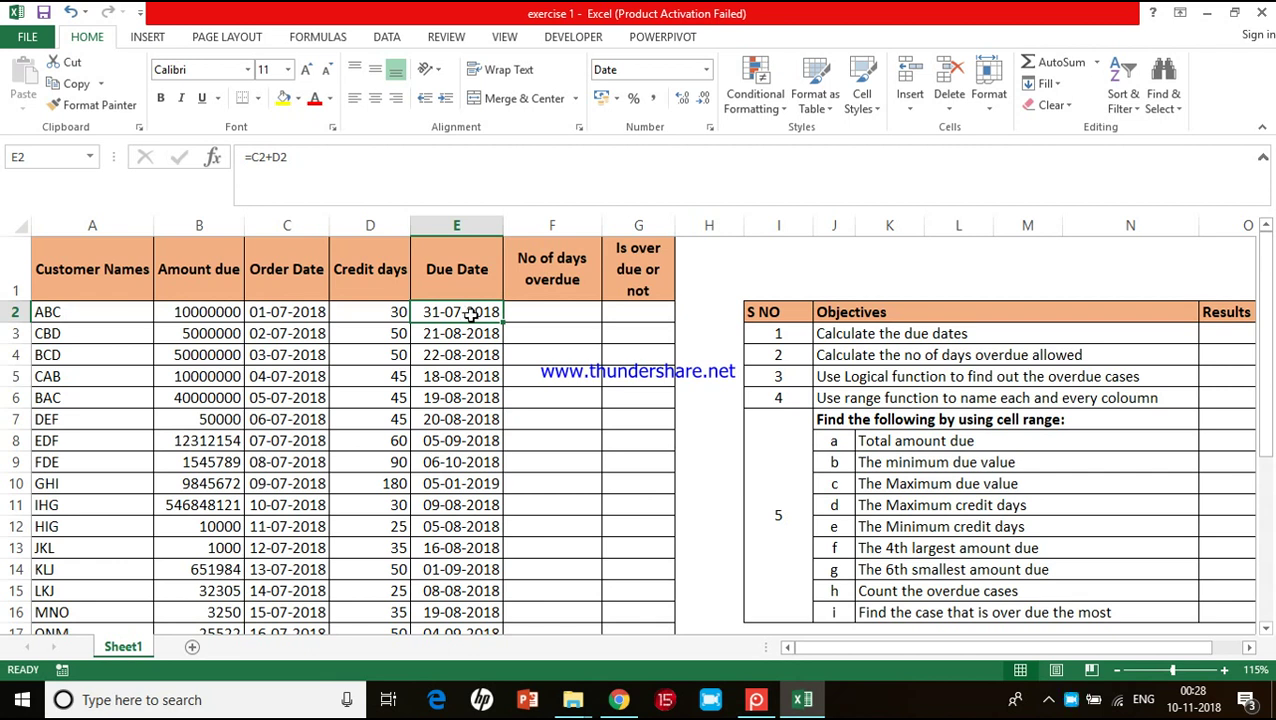
left_click(519, 320)
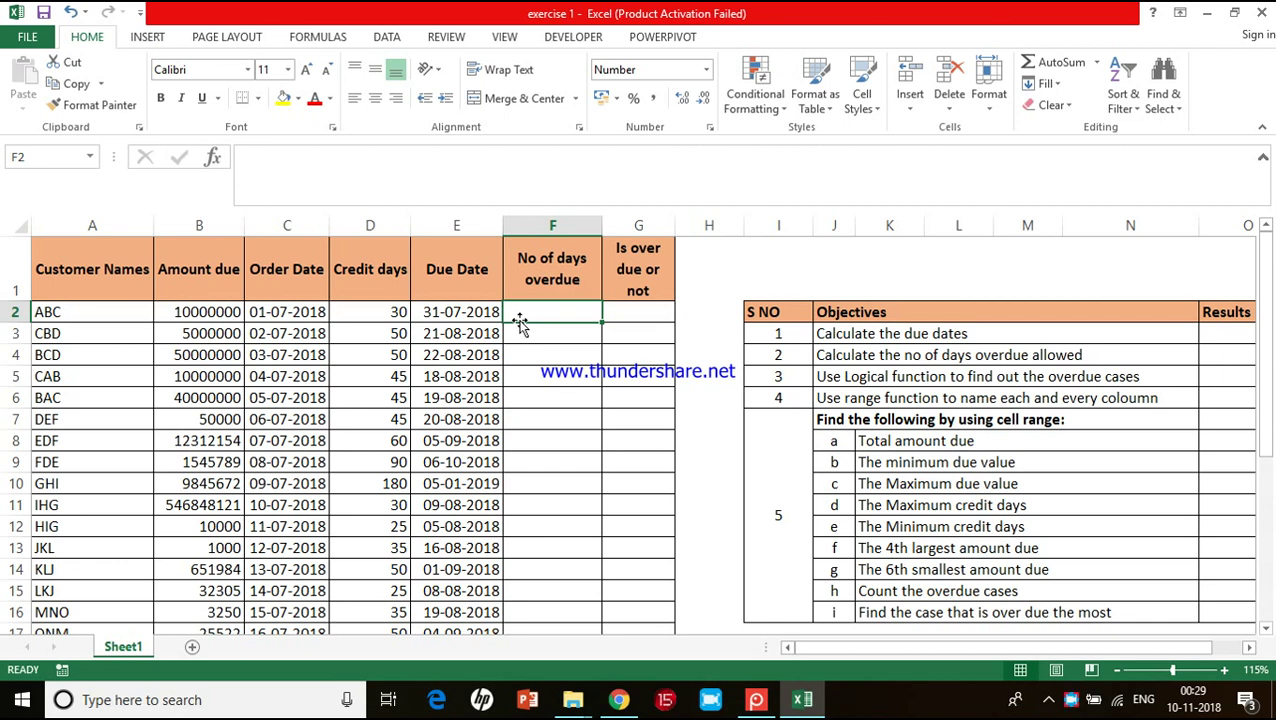
type("=")
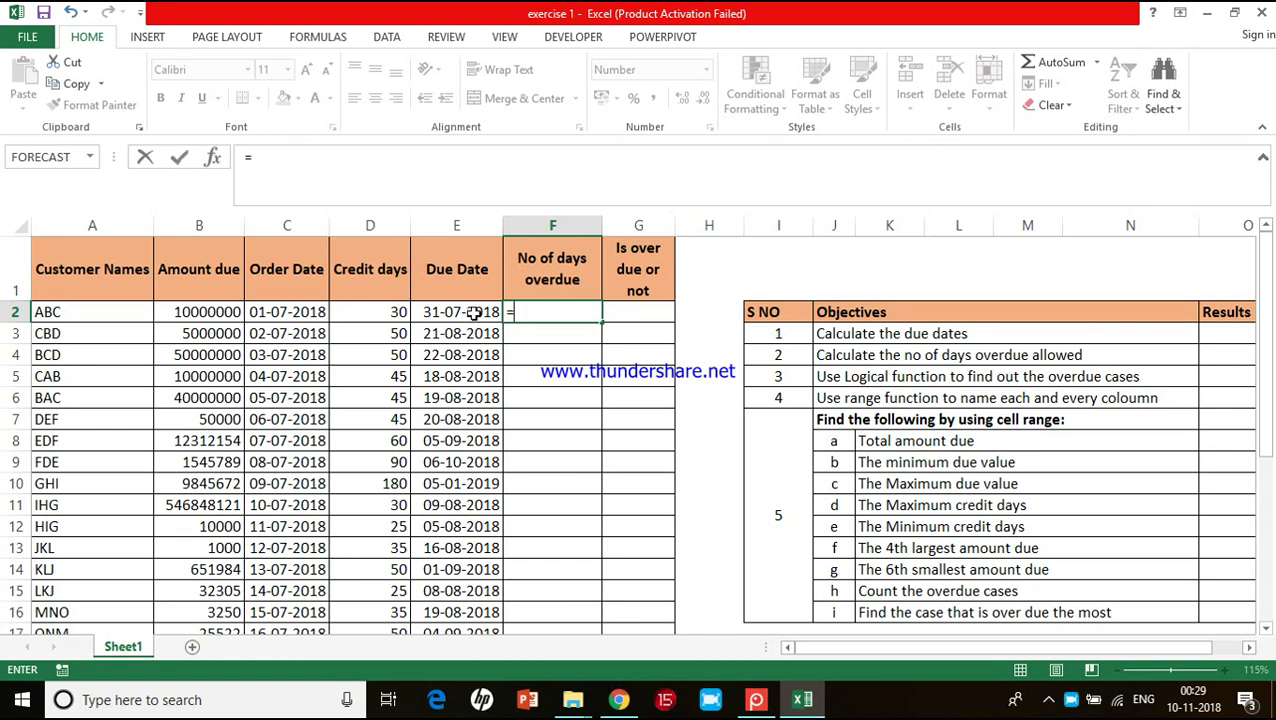
Complete =E2-TODAY() in F2 using the TODAY suggestion, showing -102 days.
left_click(474, 313)
type("-")
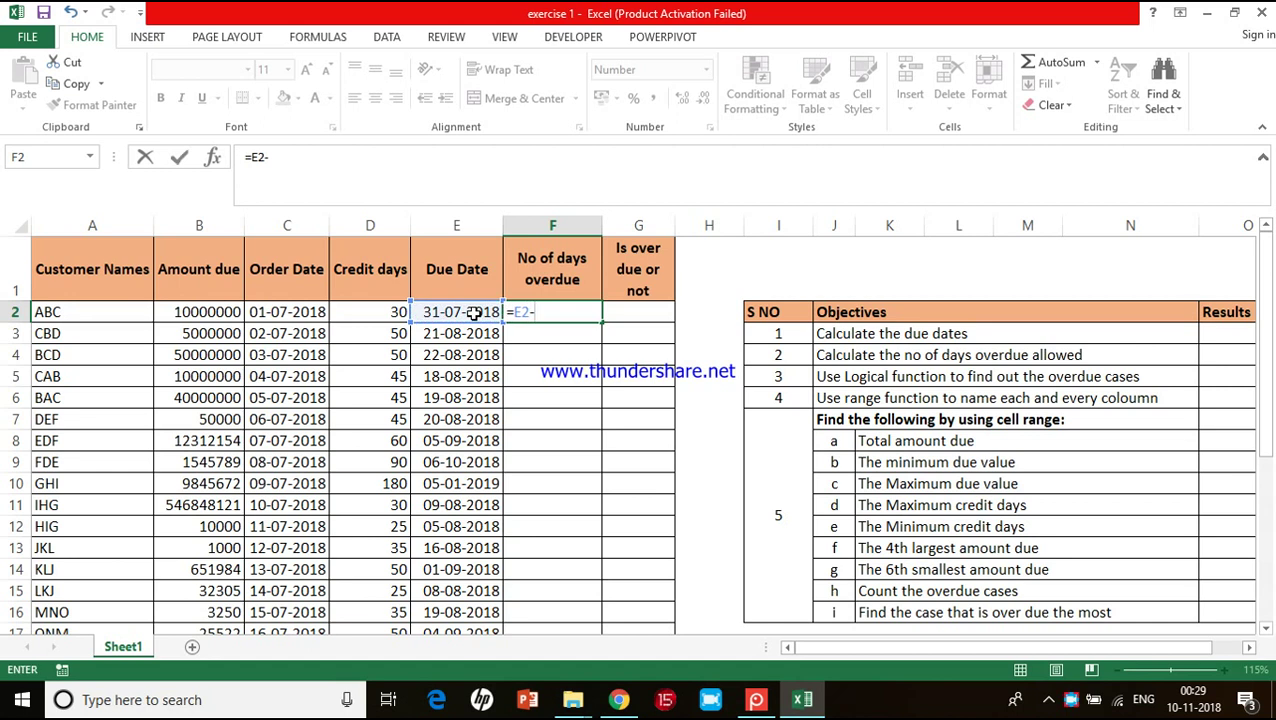
type("T")
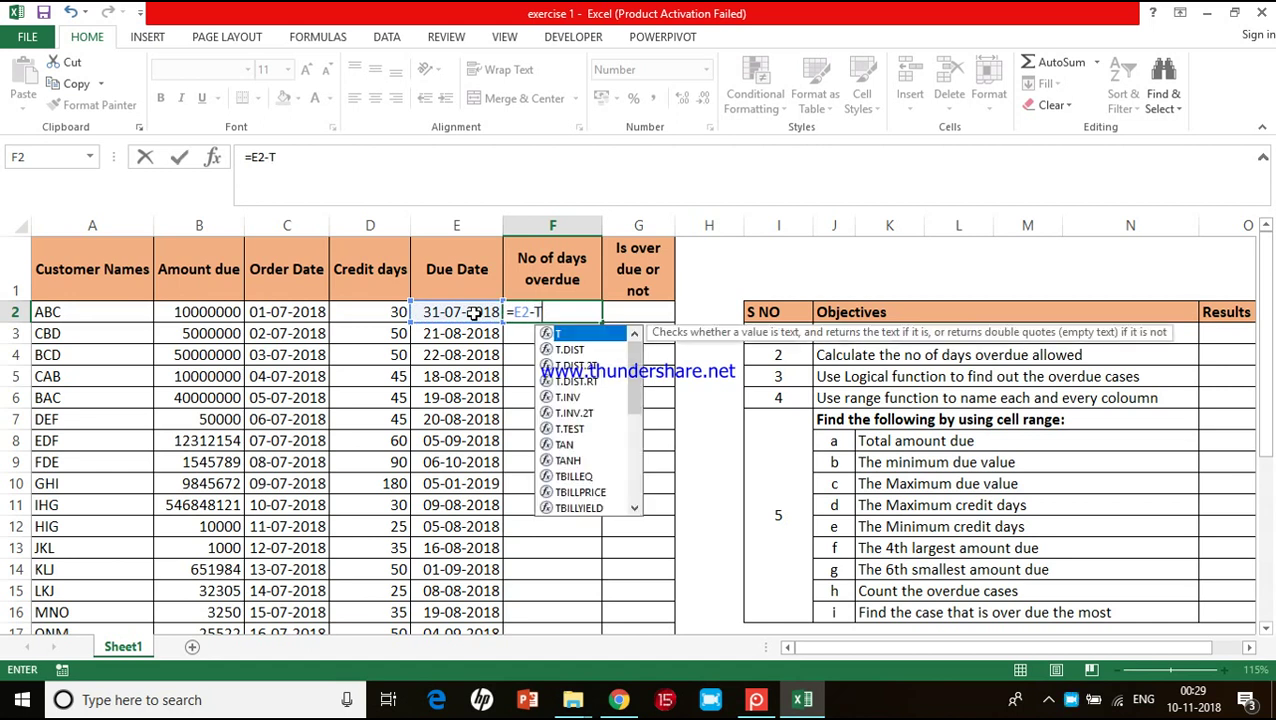
type("OD")
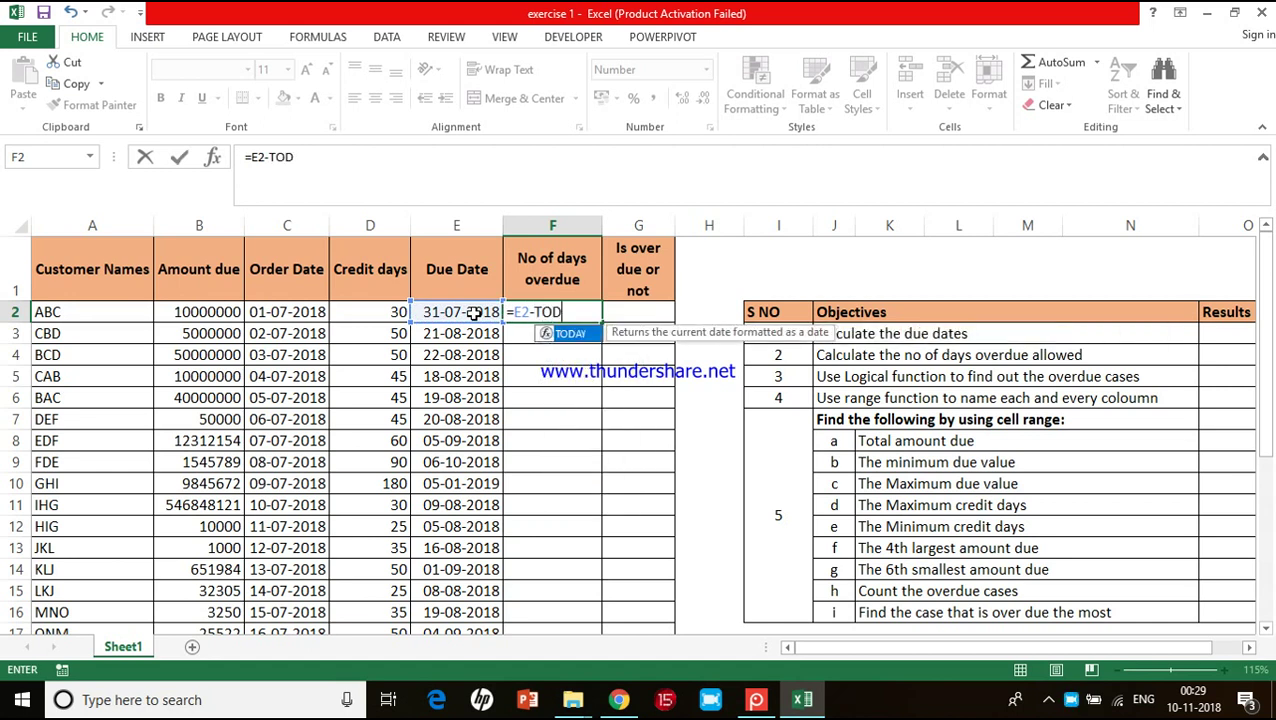
left_click(571, 336)
double_click(571, 336)
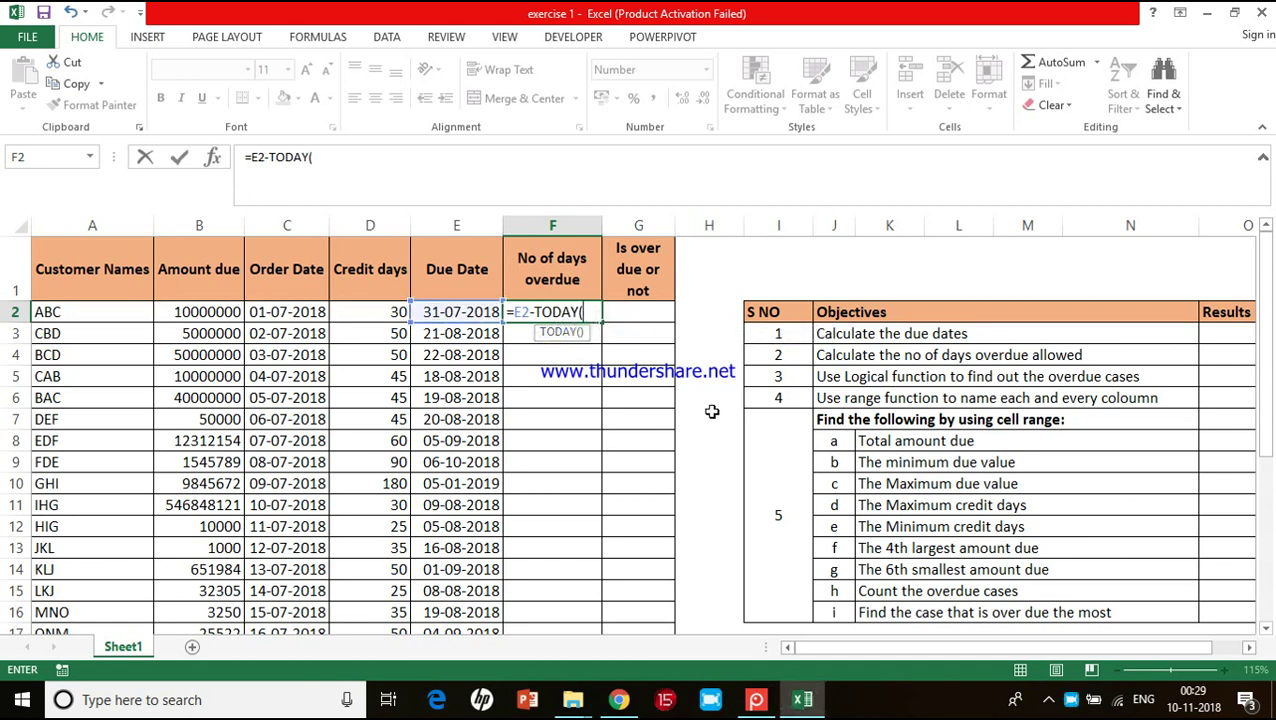
type(")")
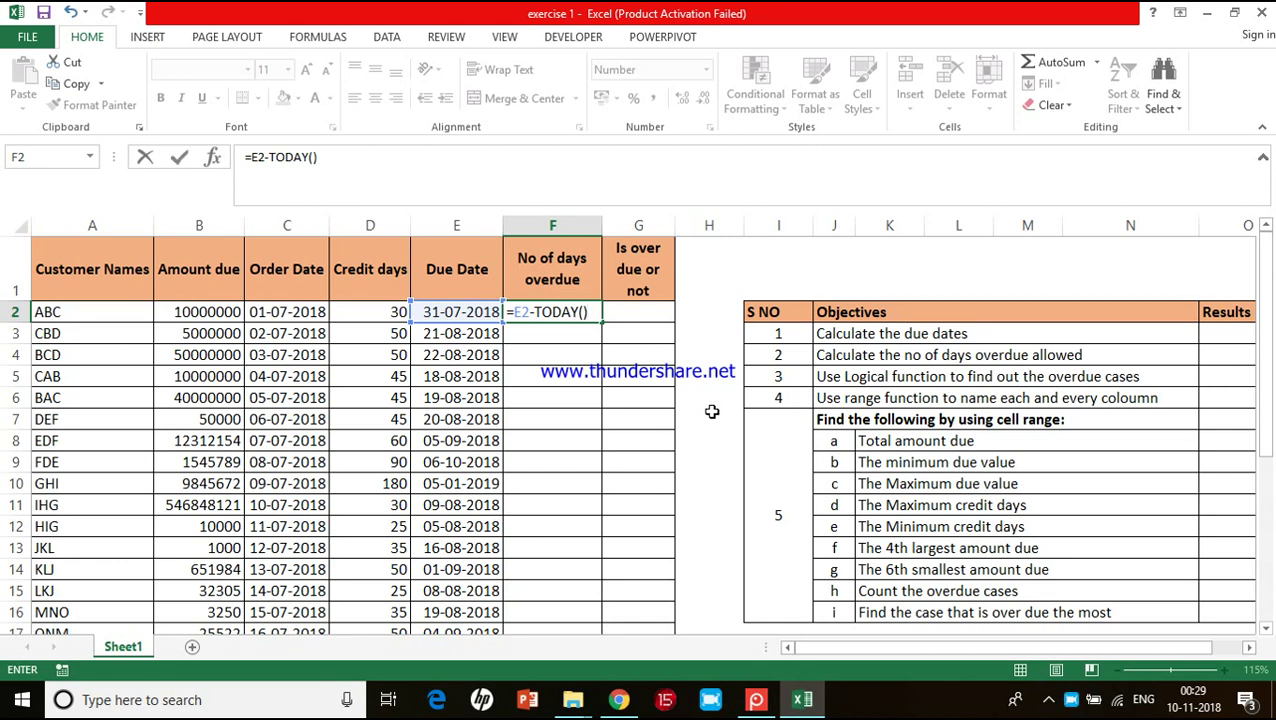
key("ctrl+Return")
key("Return")
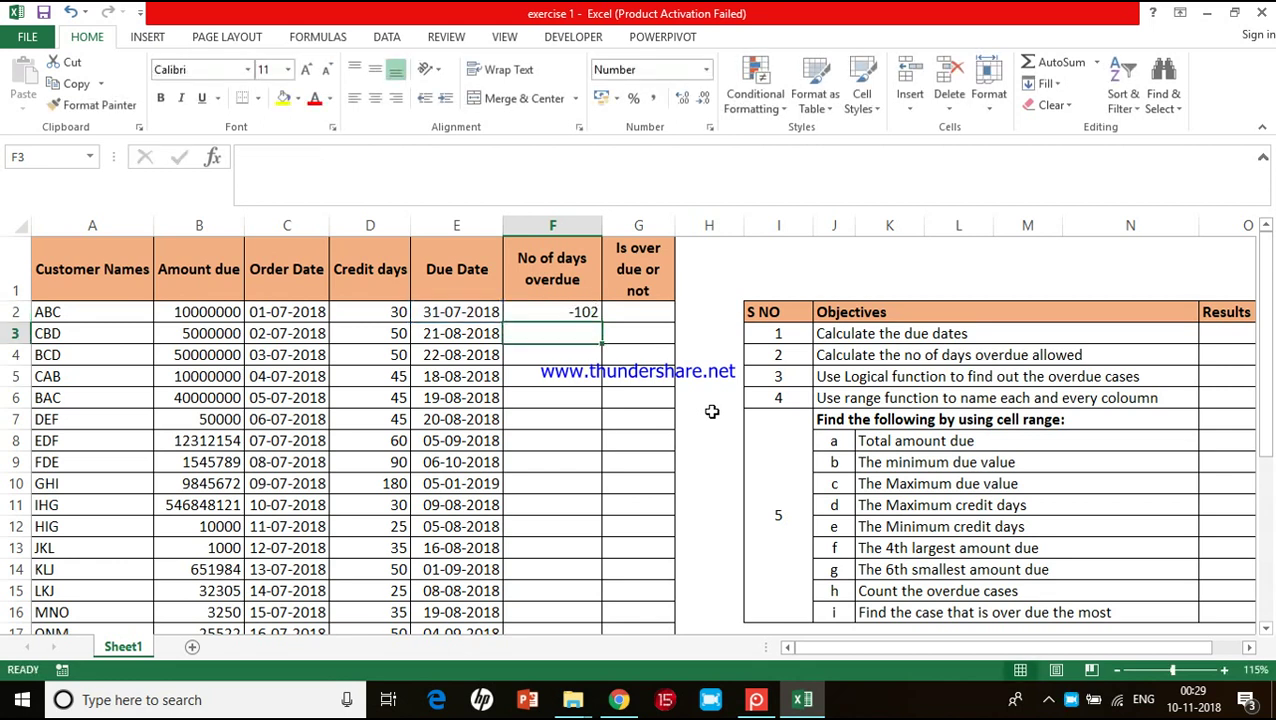
left_click(537, 310)
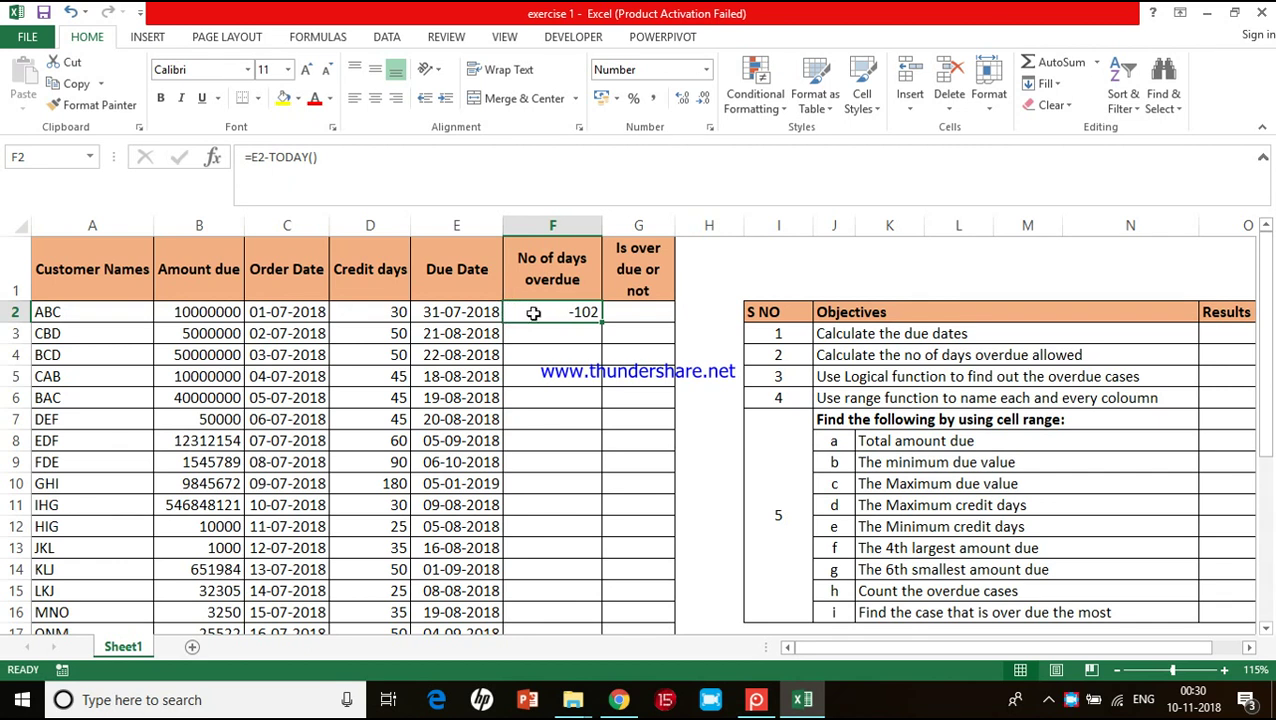
left_click(477, 313)
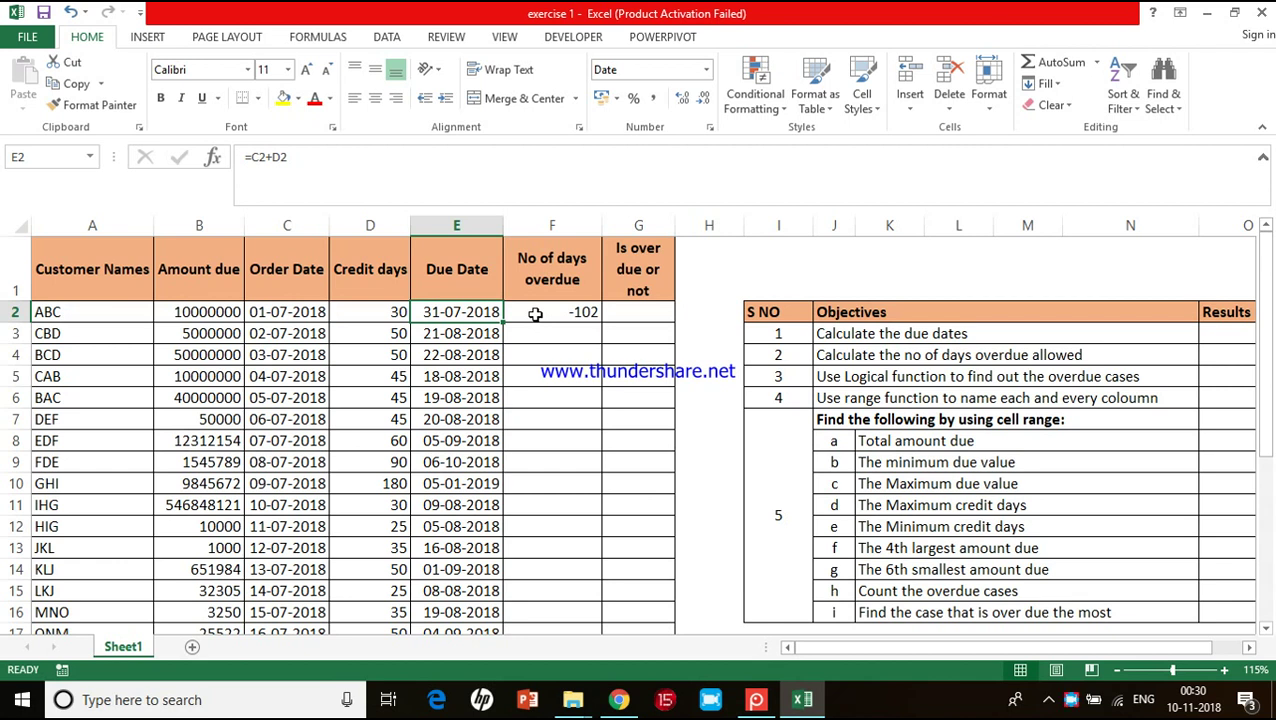
left_click_drag(552, 268, 560, 313)
left_click(578, 314)
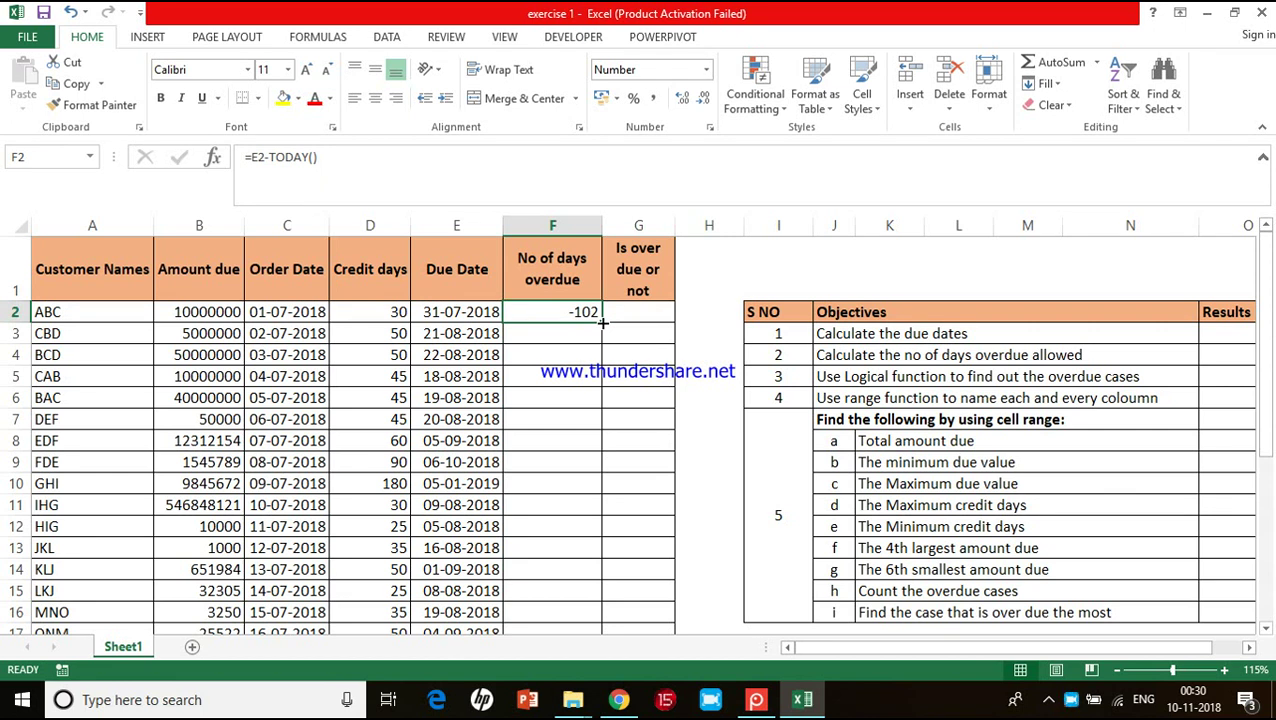
Fill =E2-TODAY() down to F31 and verify F12 and F10, which shows 56.
double_click(602, 322)
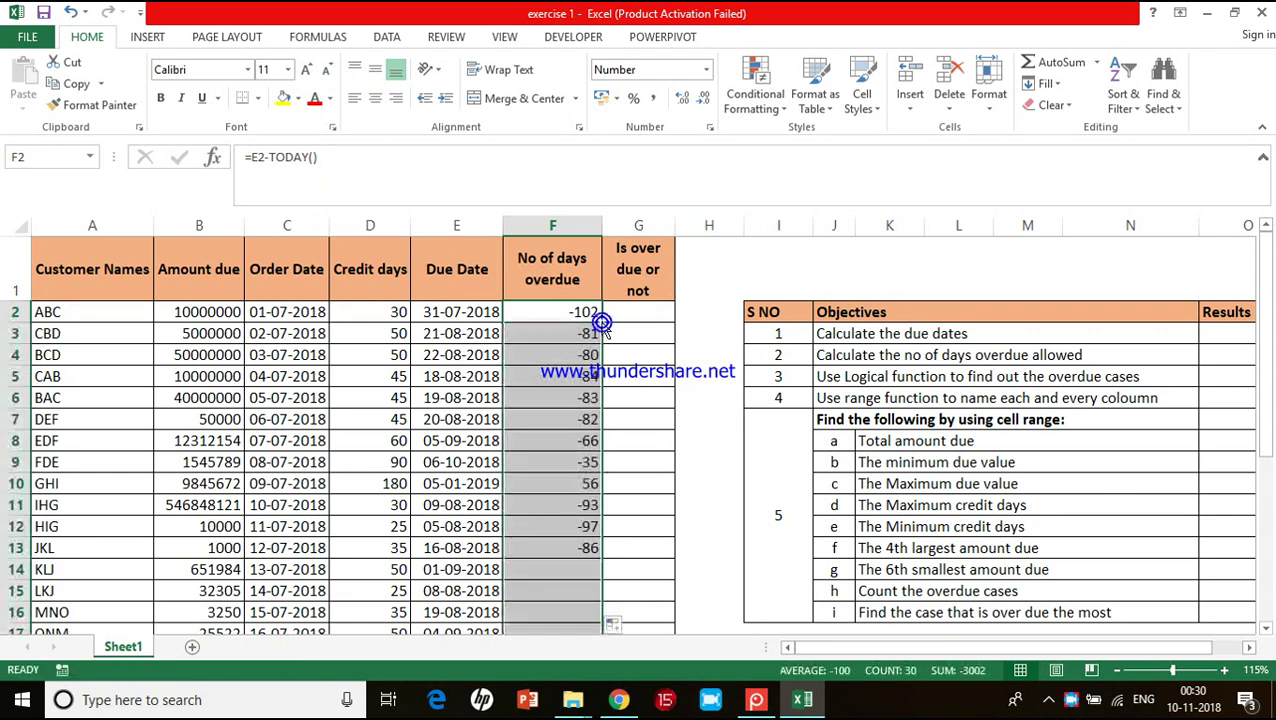
scroll(567, 462, "down", 7)
scroll(567, 464, "down", 2)
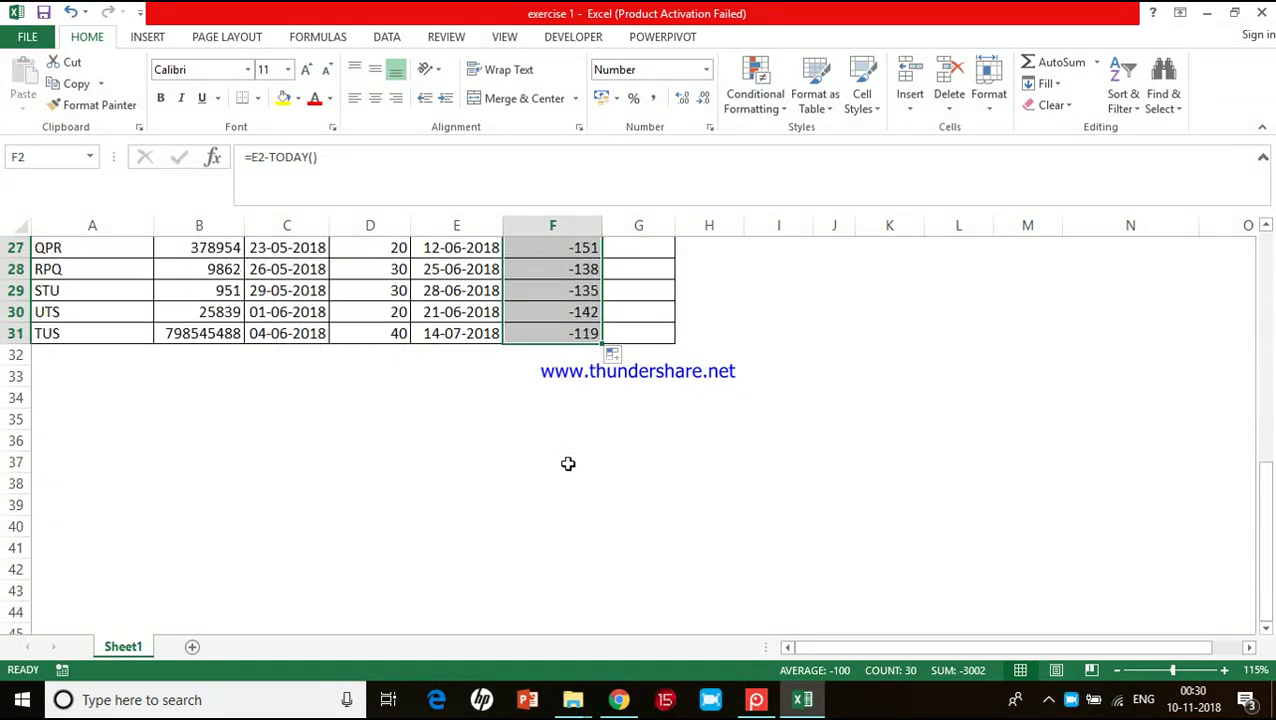
scroll(567, 464, "up", 3)
scroll(567, 462, "up", 6)
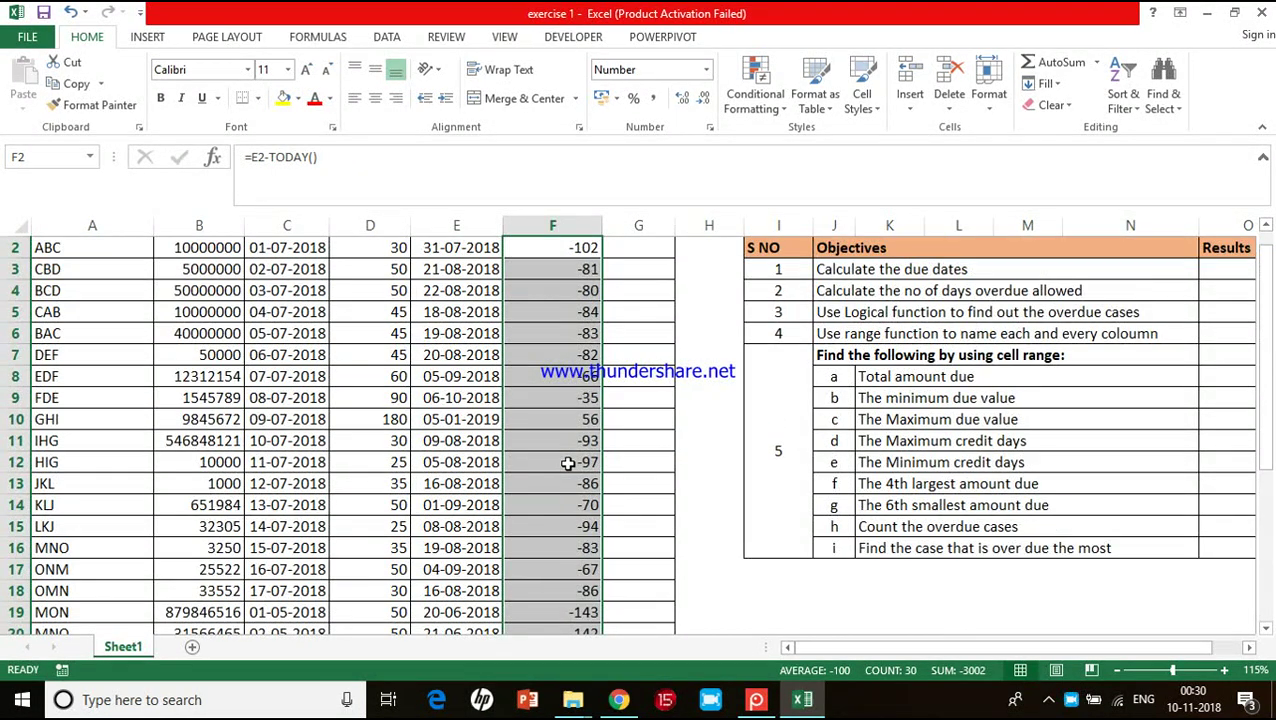
left_click(567, 462)
scroll(570, 475, "down", 2)
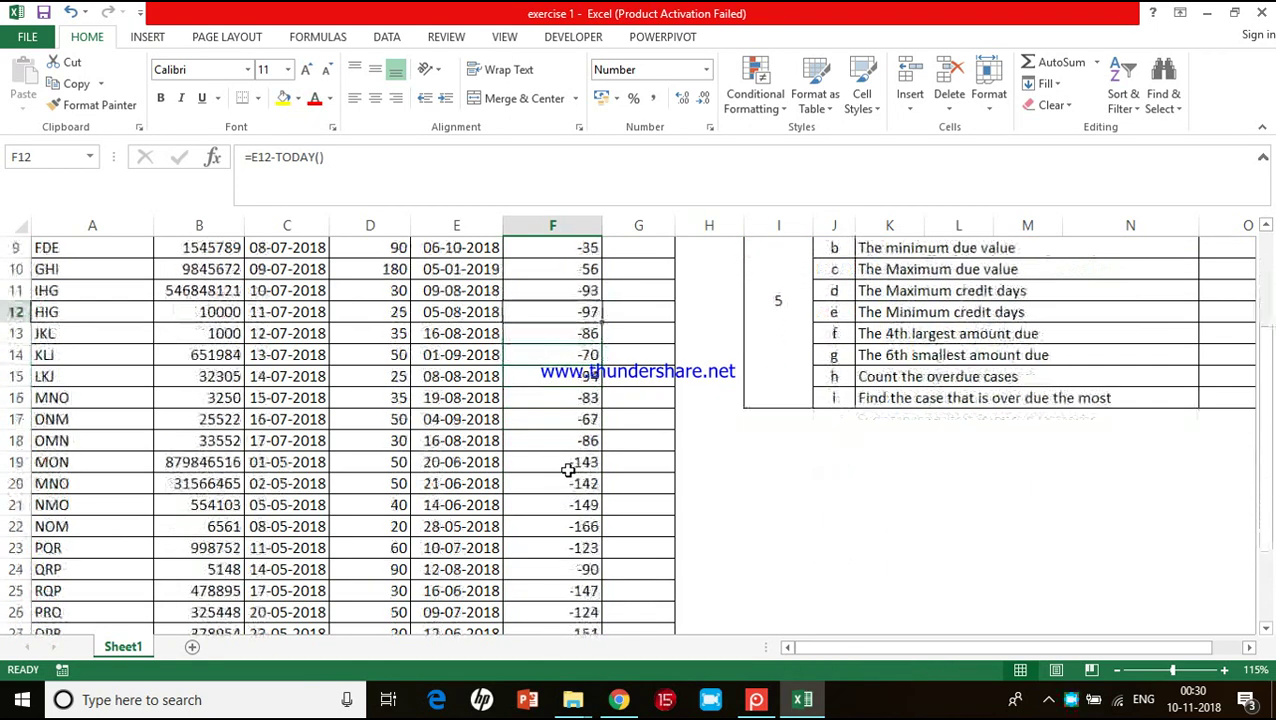
scroll(567, 470, "down", 2)
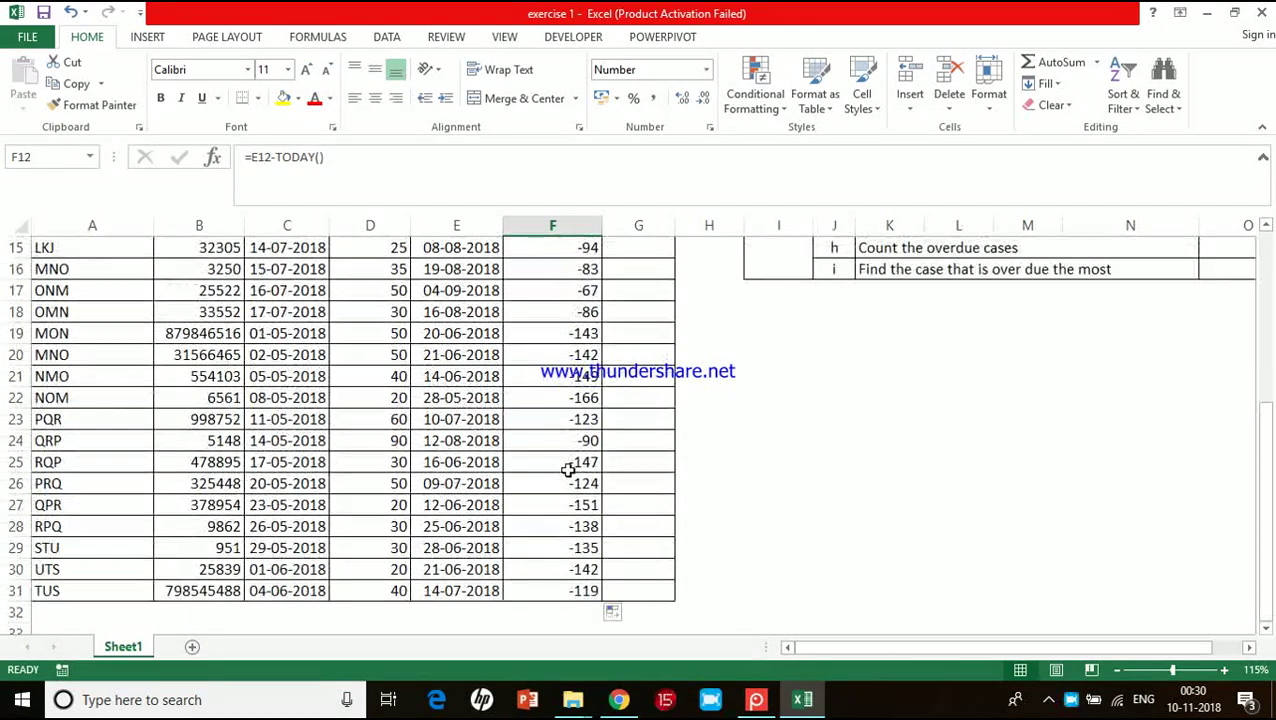
scroll(567, 469, "up", 3)
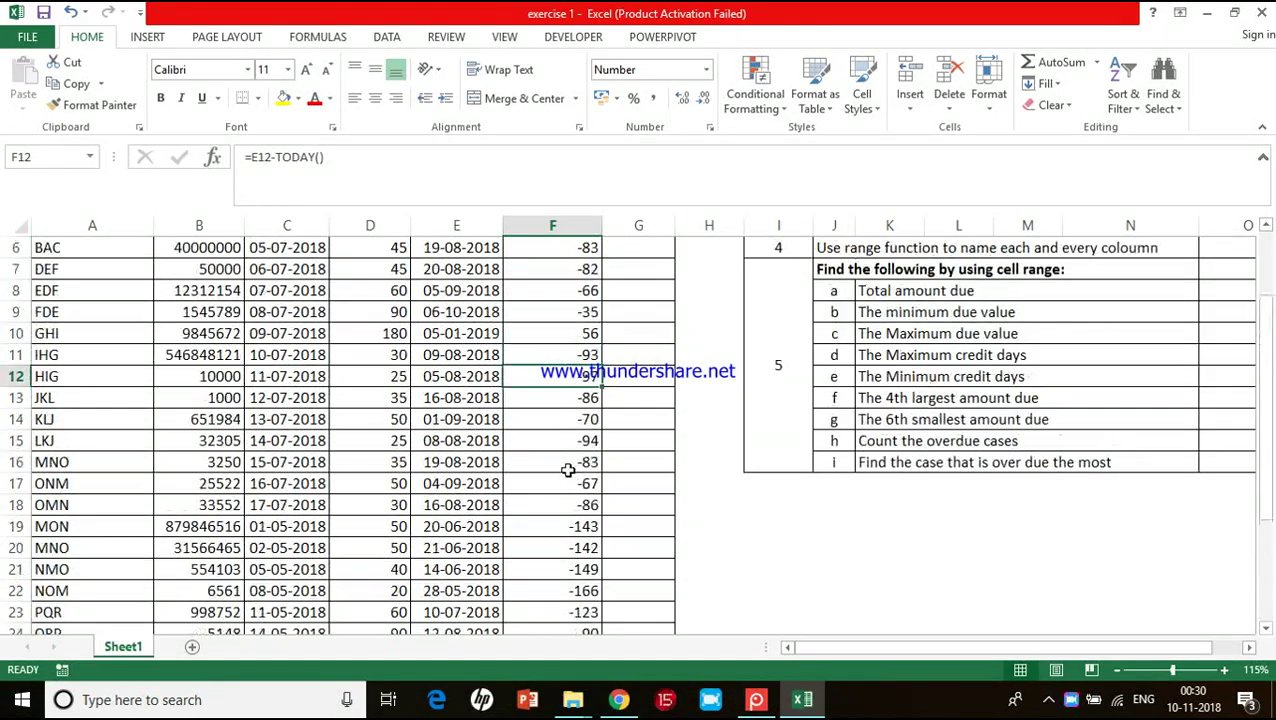
left_click(553, 336)
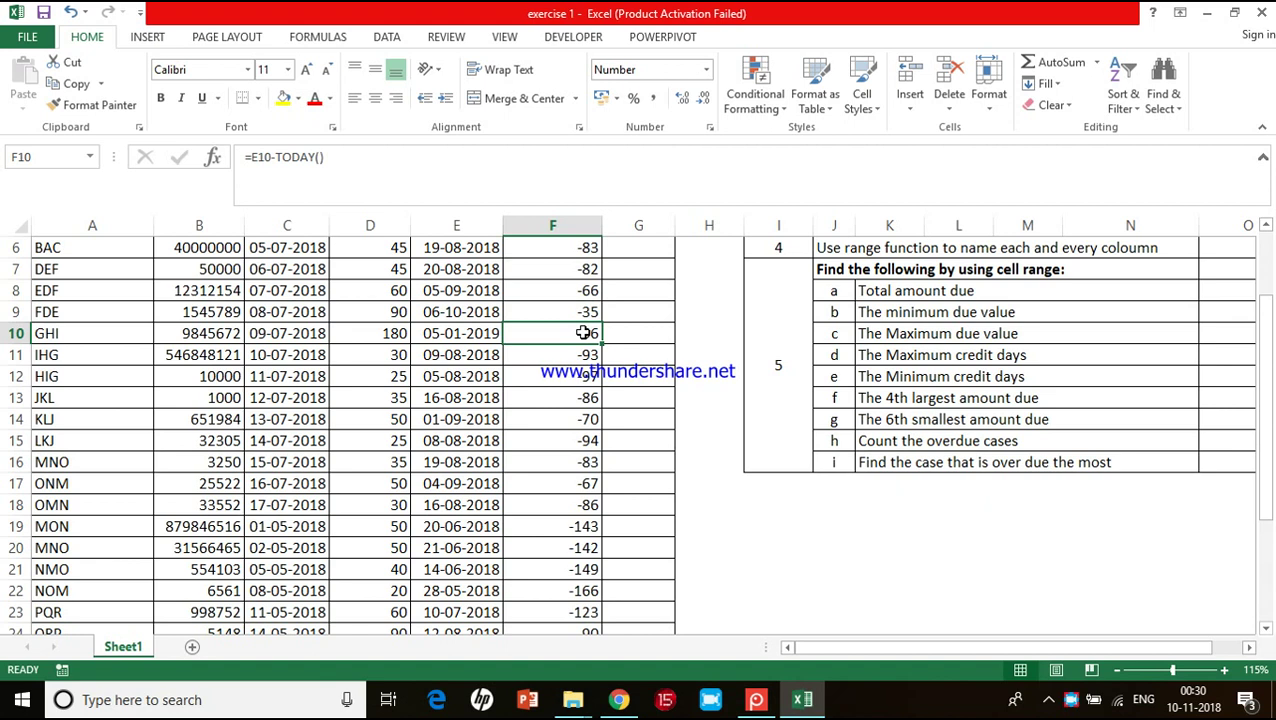
scroll(584, 333, "up", 2)
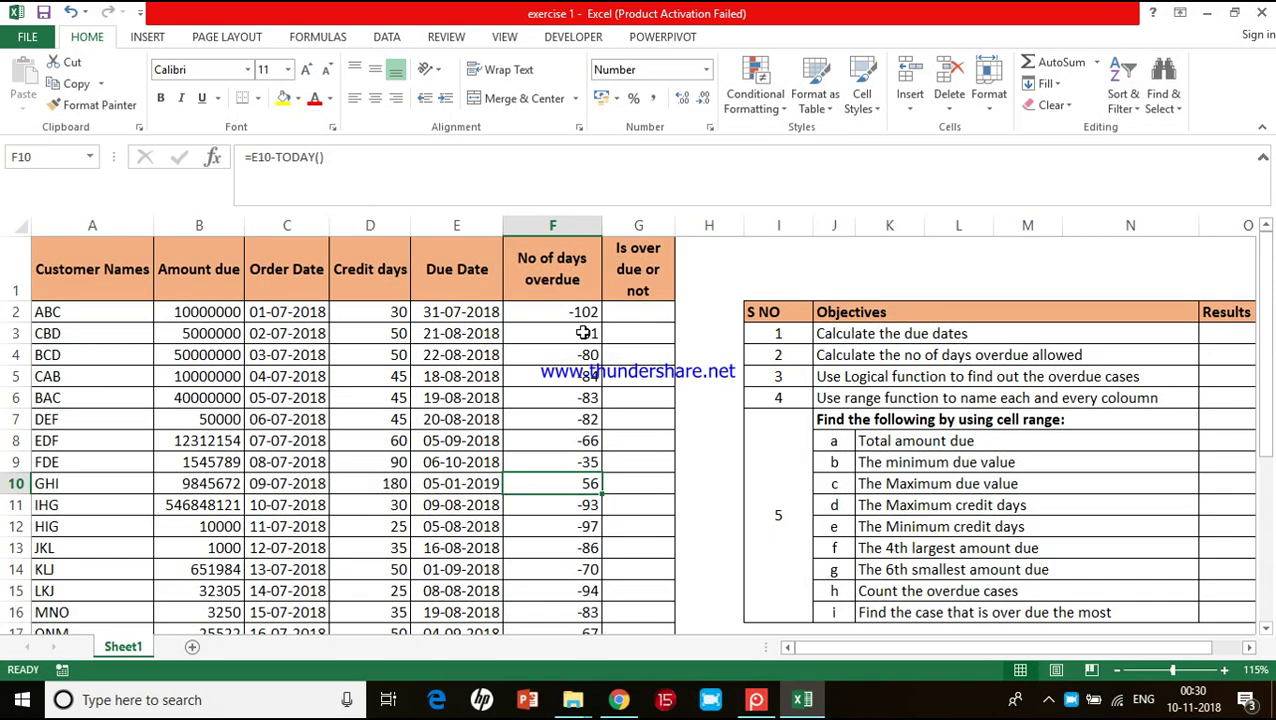
left_click(330, 36)
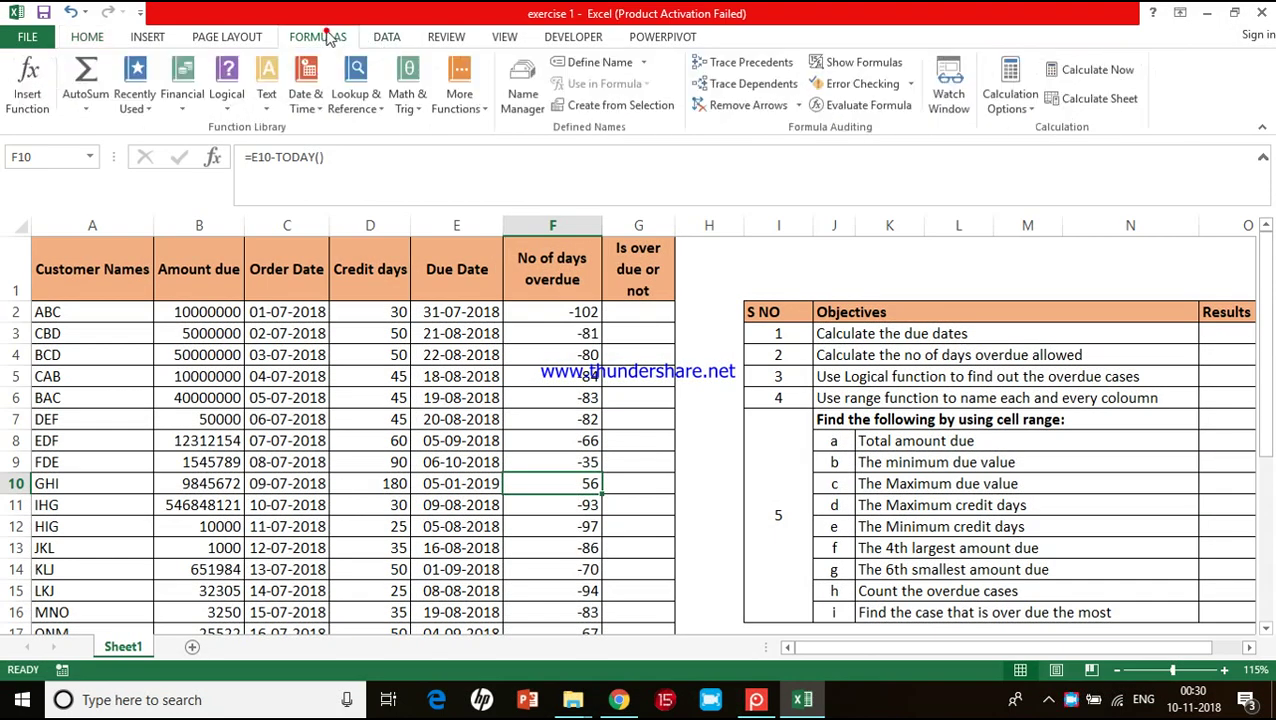
Browse the Date & Time function list, then check the copied days-overdue formula in F5.
left_click(318, 116)
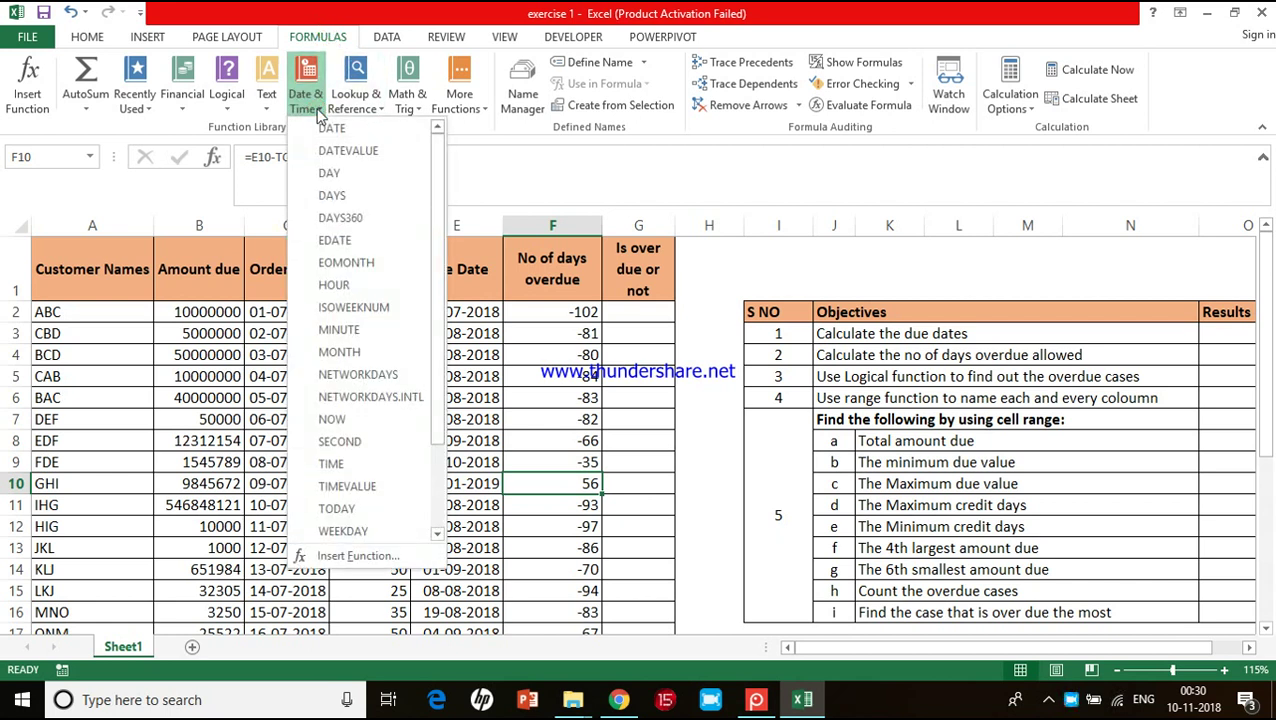
scroll(365, 336, "down", 2)
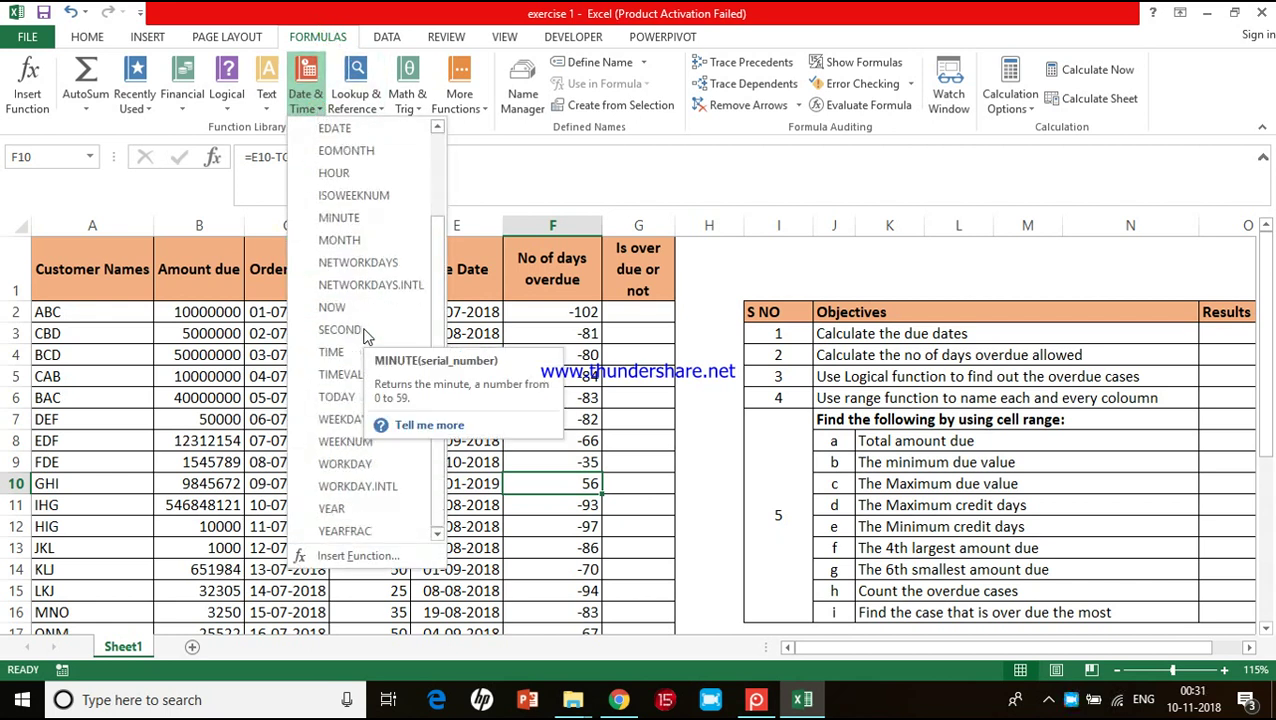
scroll(365, 336, "up", 2)
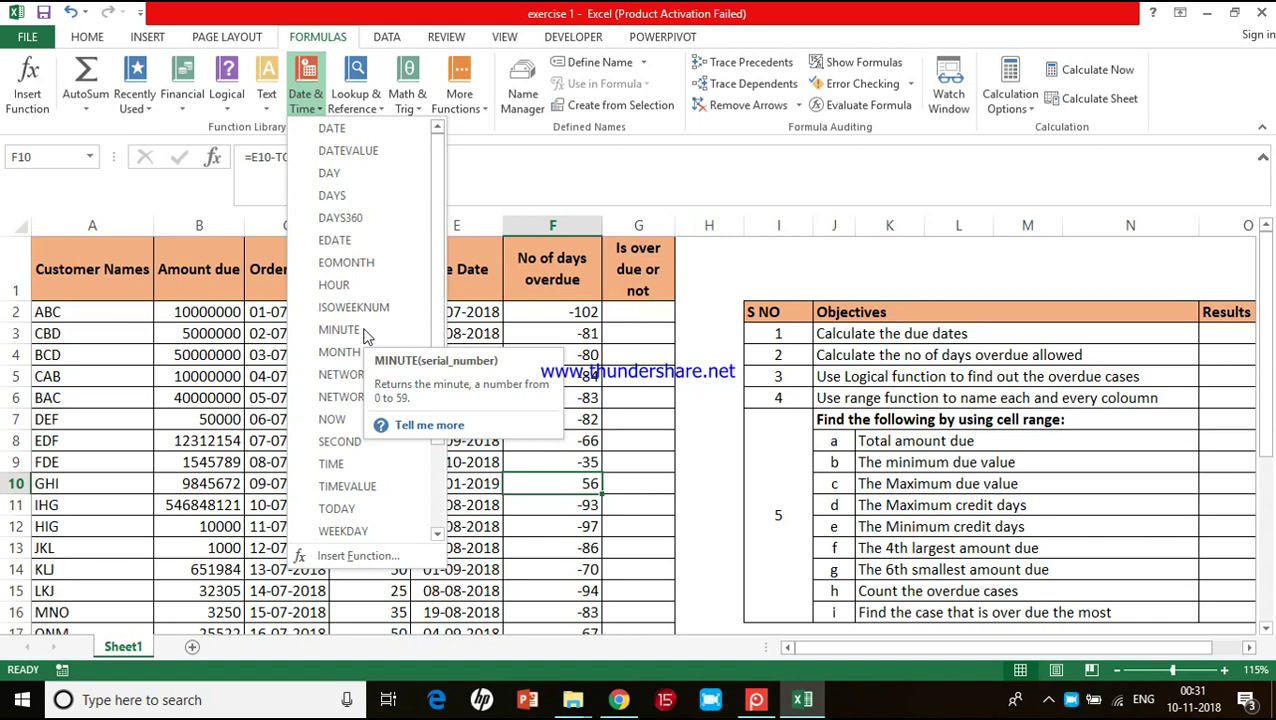
left_click(516, 180)
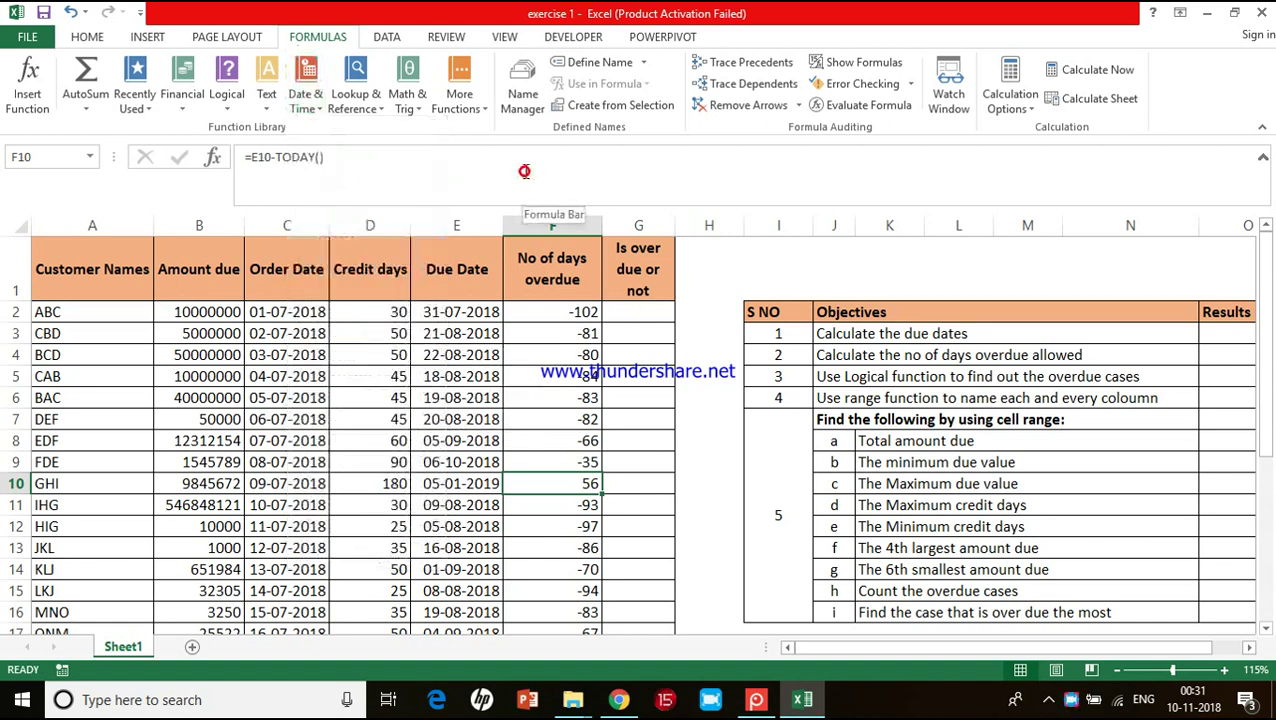
left_click(511, 372)
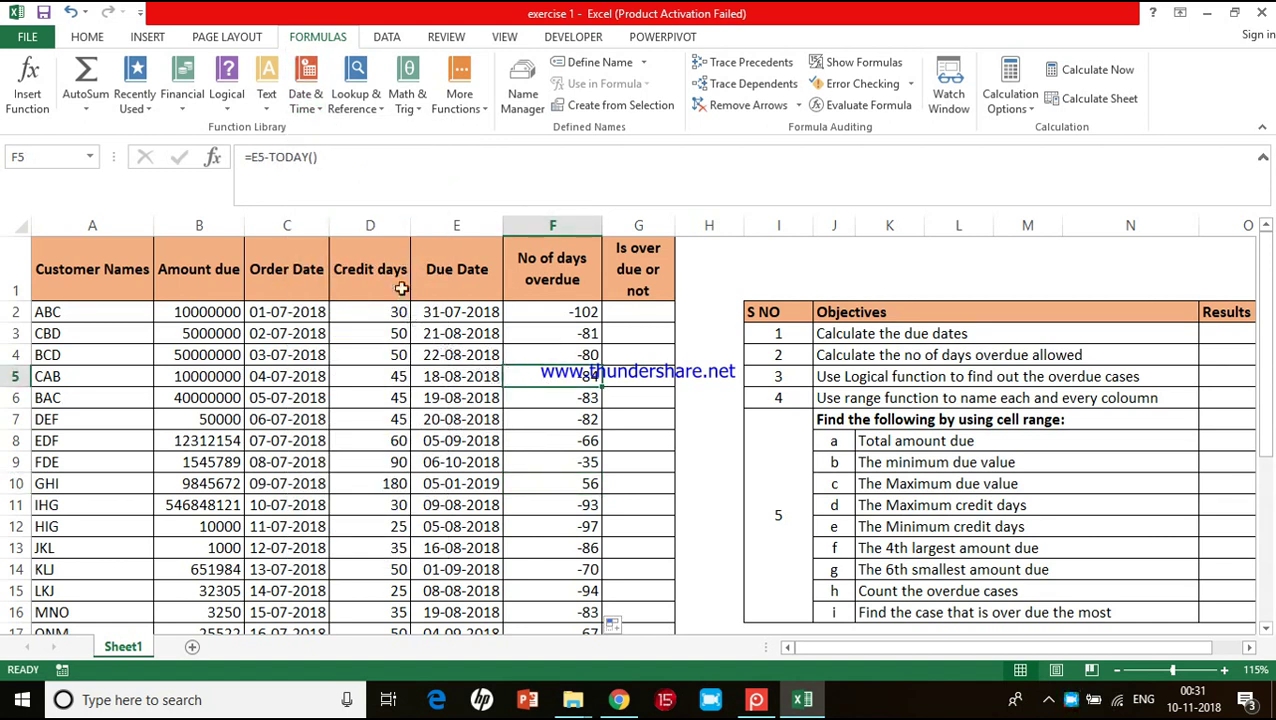
left_click(562, 436)
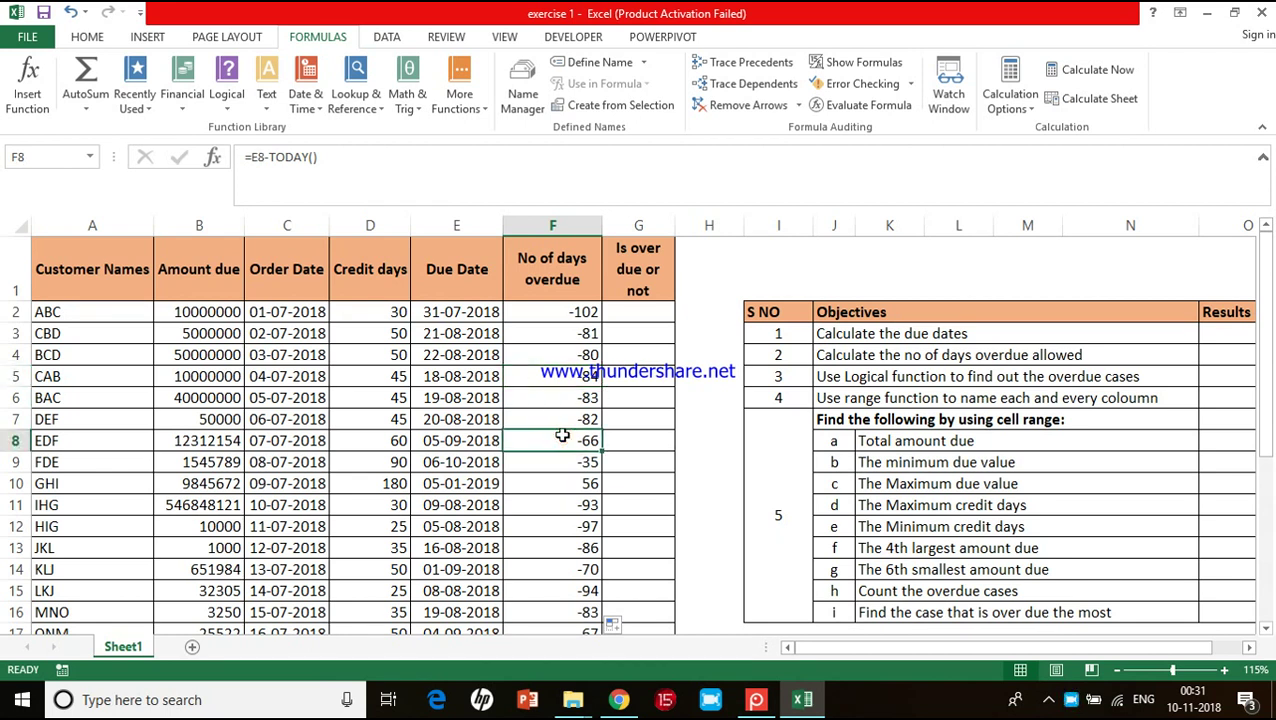
left_click(637, 316)
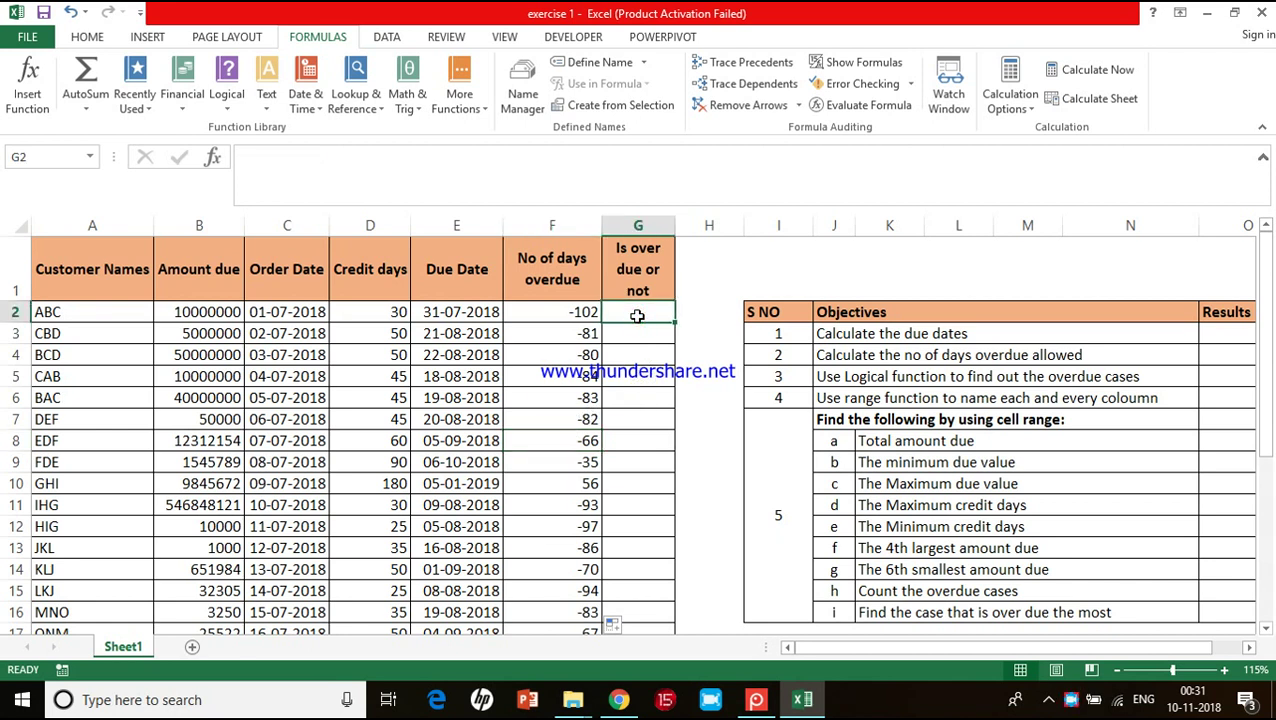